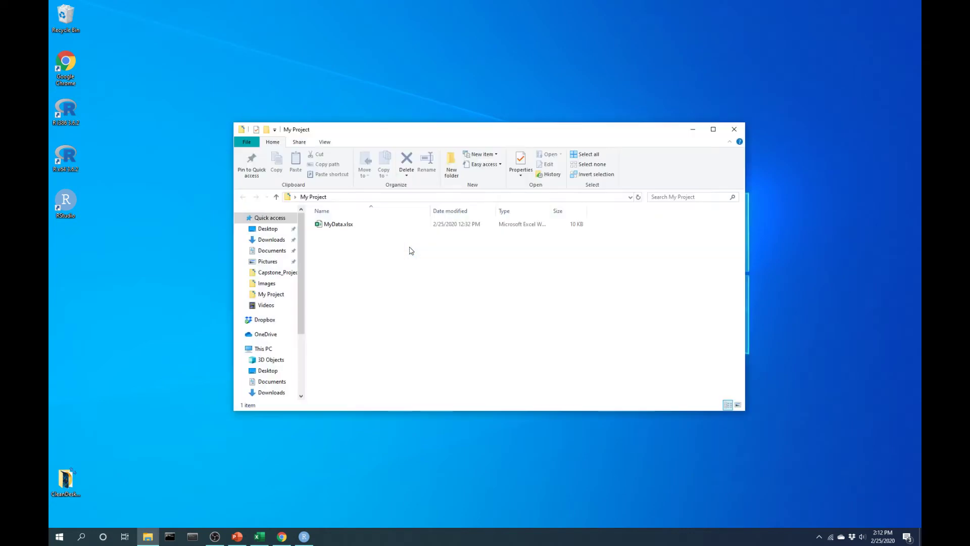
Open MyData.xlsx from the My Project folder and reposition its window on the desktop.
left_click(337, 227)
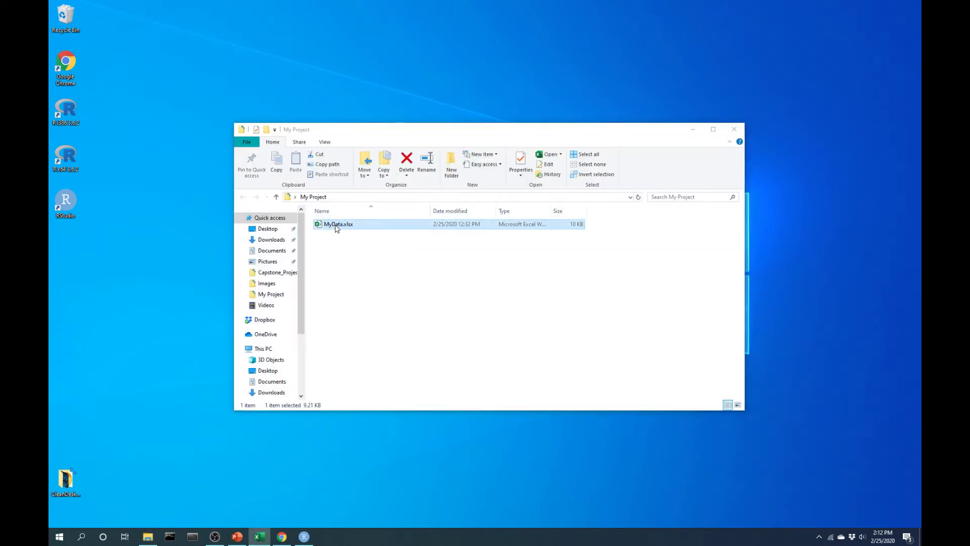
double_click(337, 226)
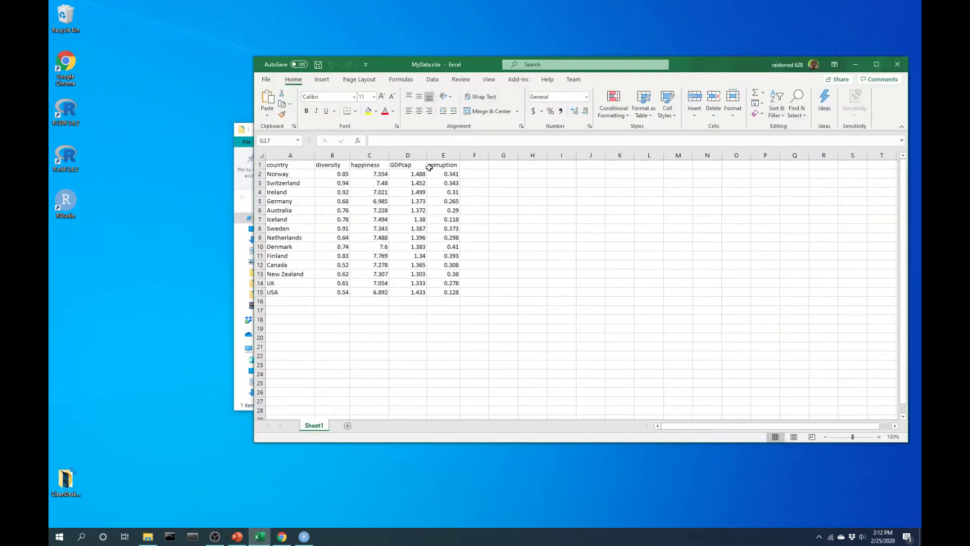
left_click_drag(686, 62, 630, 41)
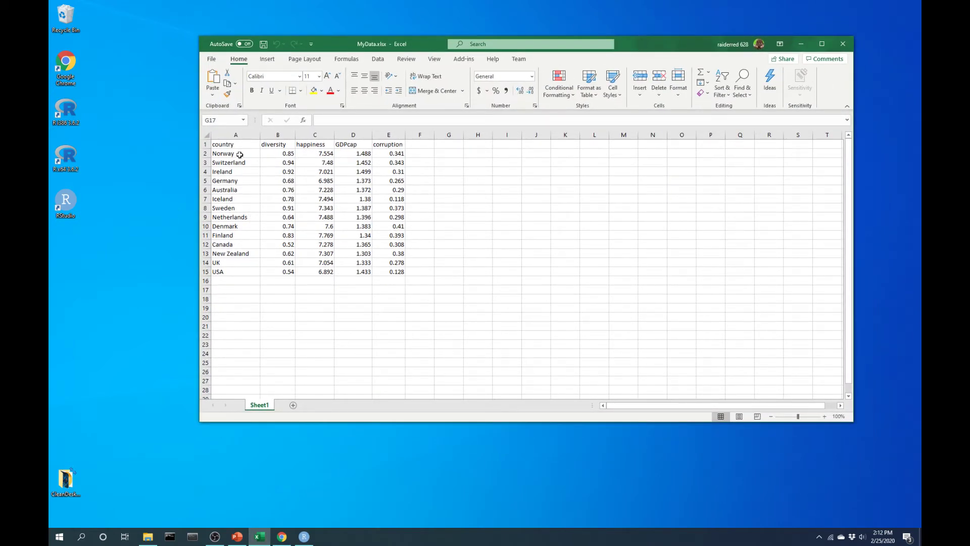
Review the diversity, happiness, GDPcap and corruption columns by selecting each one's data through row 15 in turn.
left_click_drag(275, 145, 277, 273)
left_click_drag(319, 145, 321, 272)
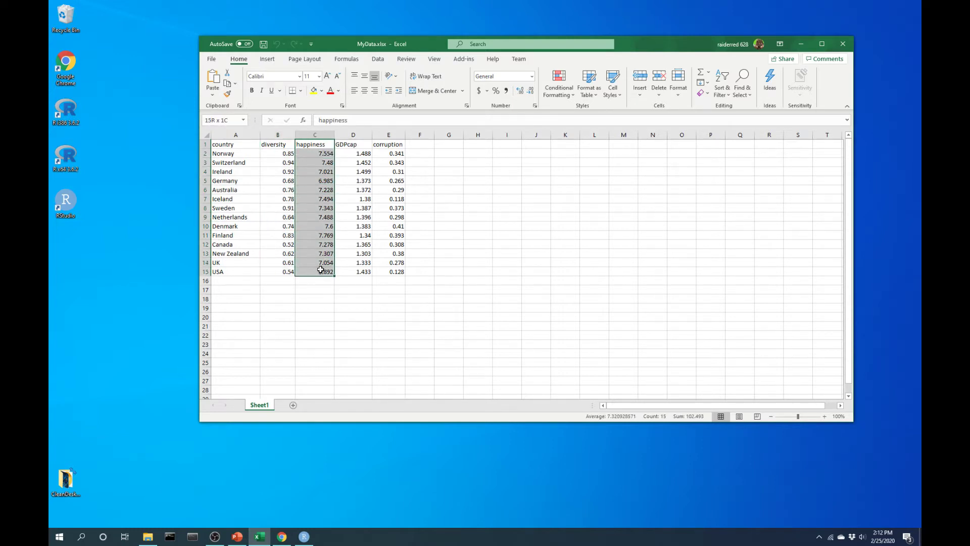
left_click_drag(357, 143, 364, 272)
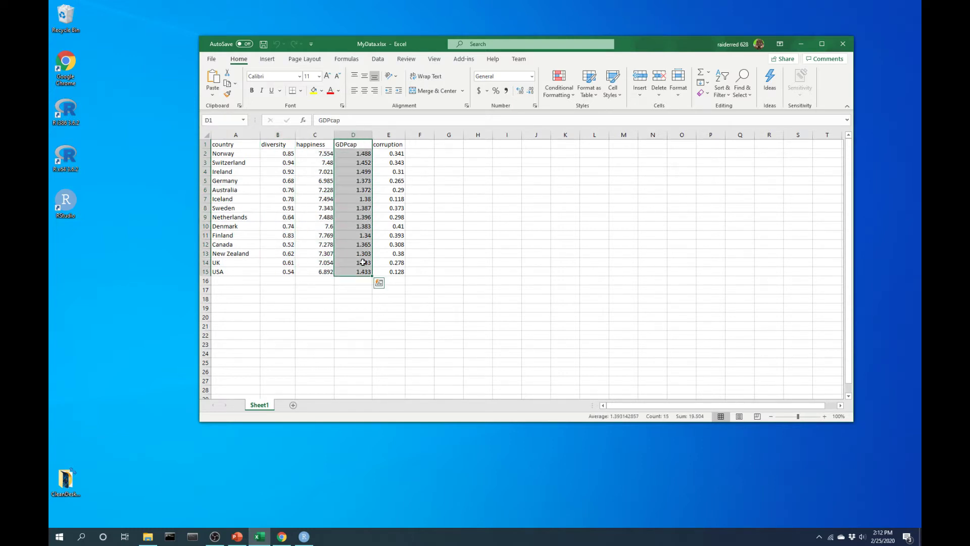
left_click_drag(383, 142, 391, 273)
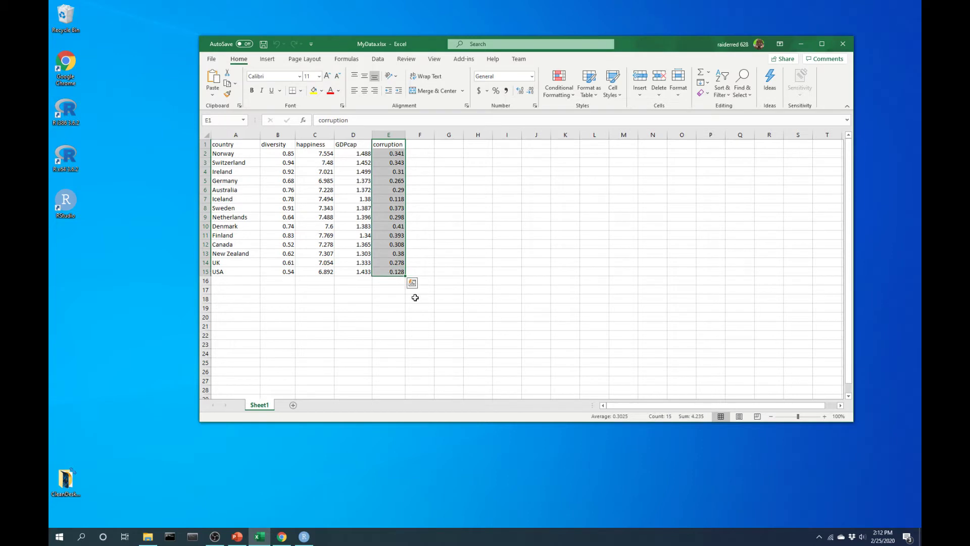
left_click(425, 306)
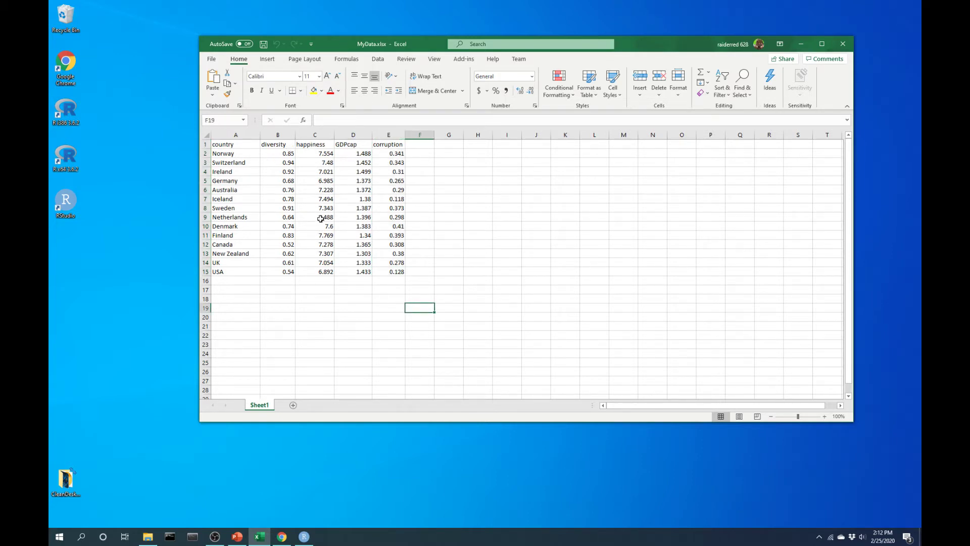
Highlight the happiness column, followed by the diversity, GDPcap and corruption headers, to point out the variables.
left_click_drag(315, 145, 313, 274)
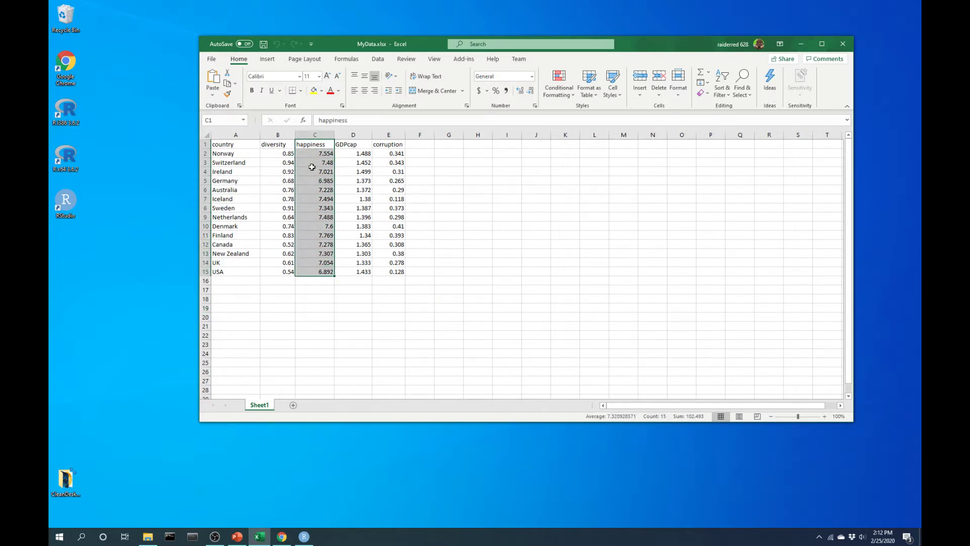
left_click(274, 146)
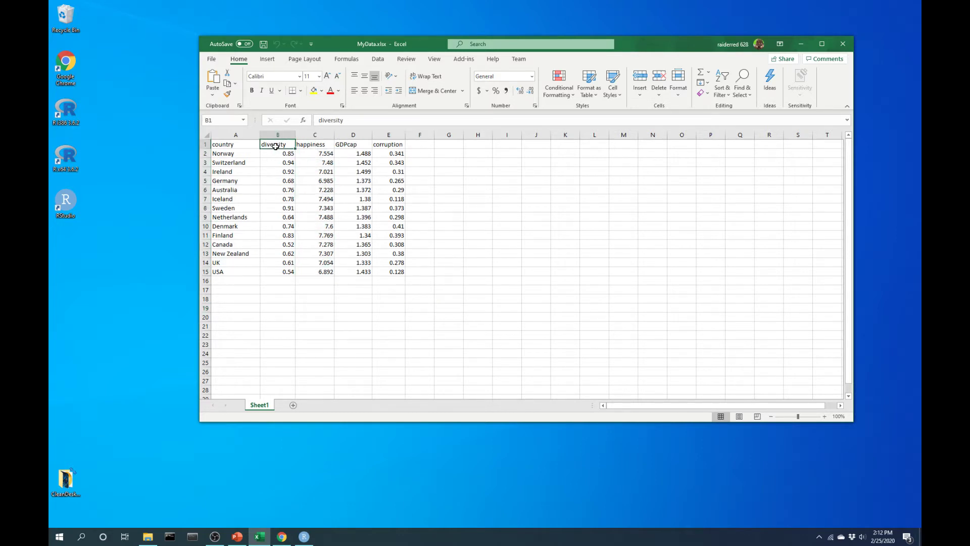
left_click(359, 146)
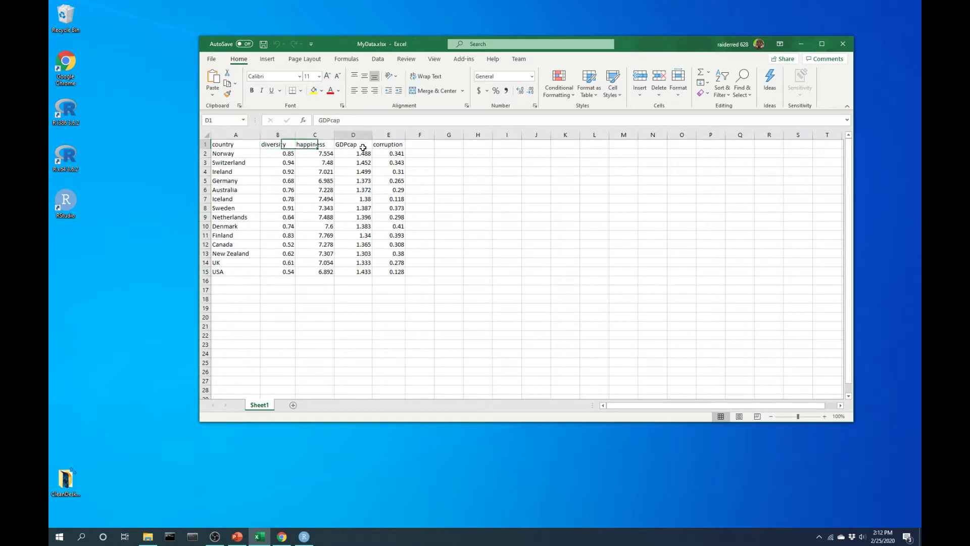
left_click(391, 145)
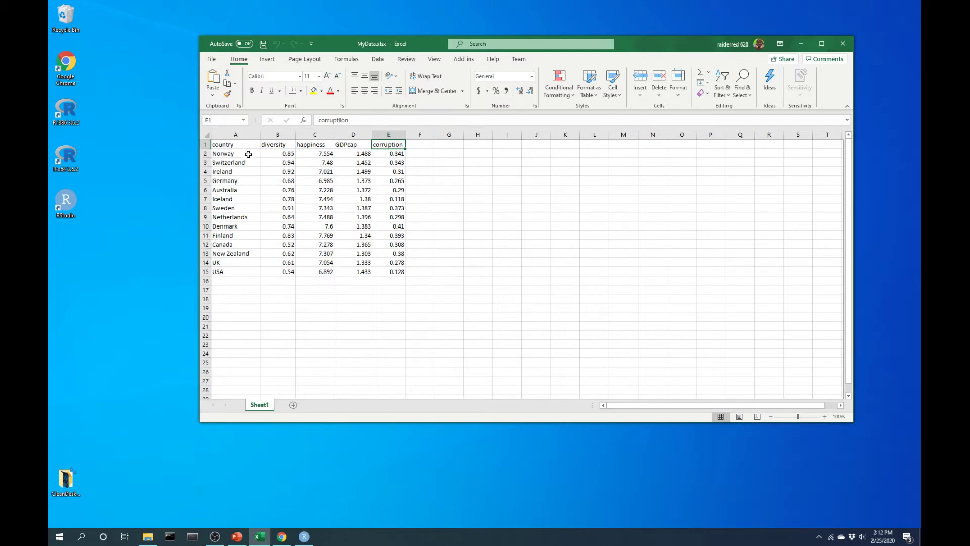
left_click(441, 208)
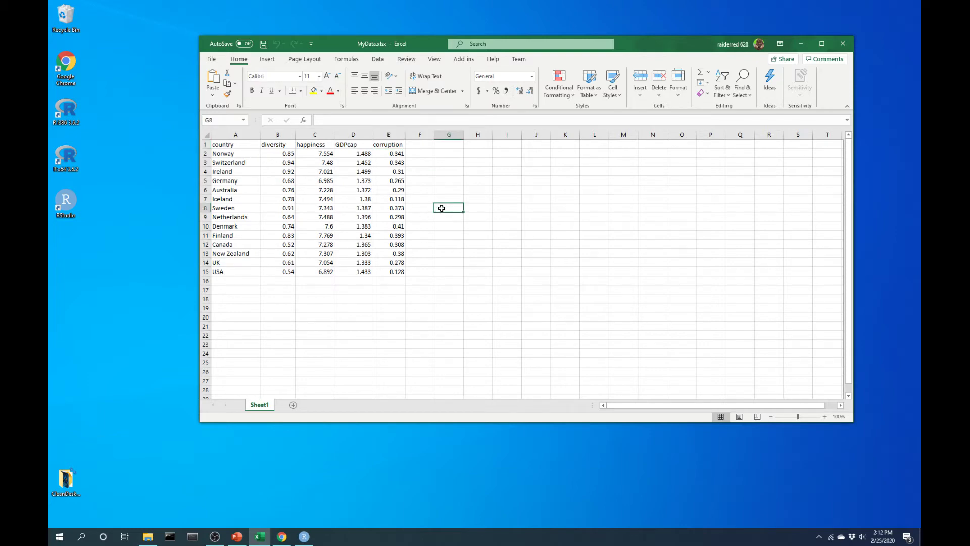
Minimize the MyData workbook and the My Project folder window, and switch to Chrome.
left_click(800, 43)
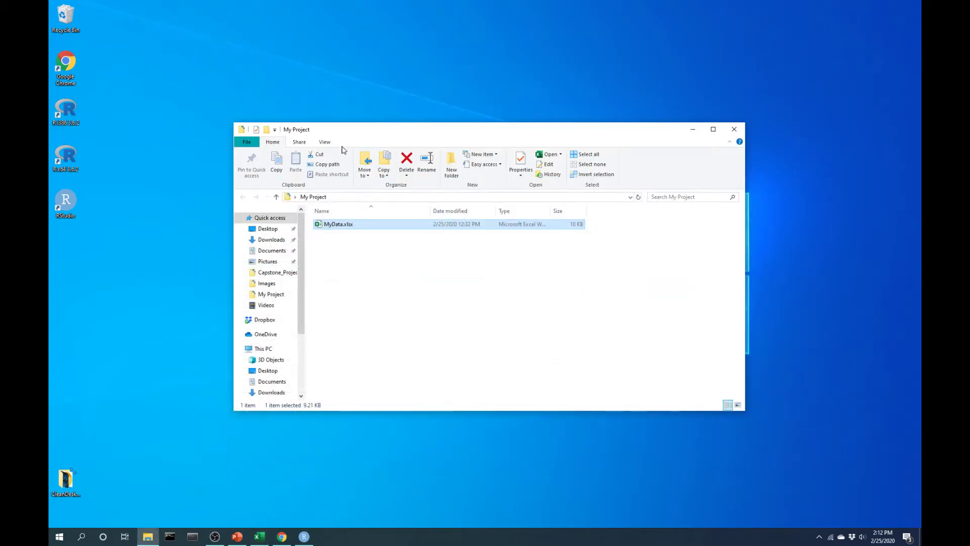
left_click(693, 129)
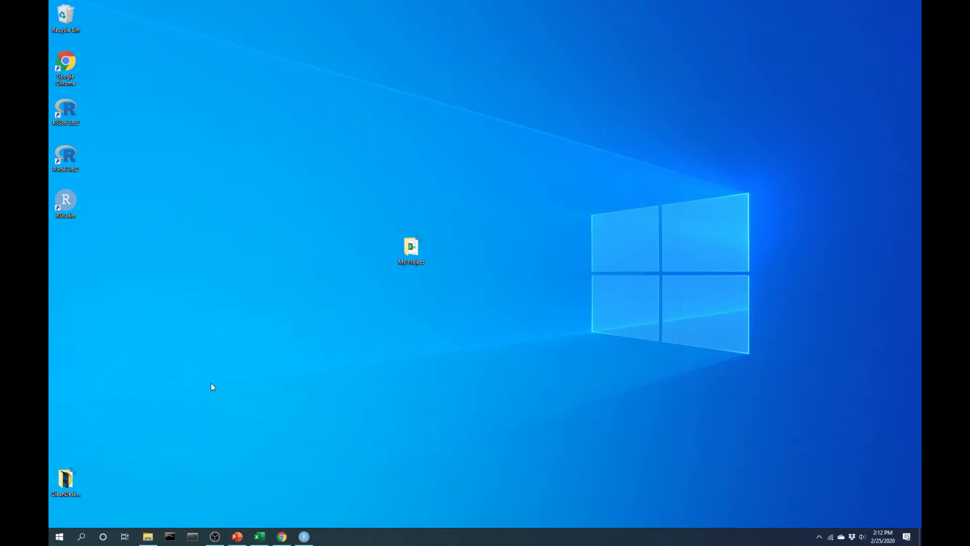
left_click(282, 537)
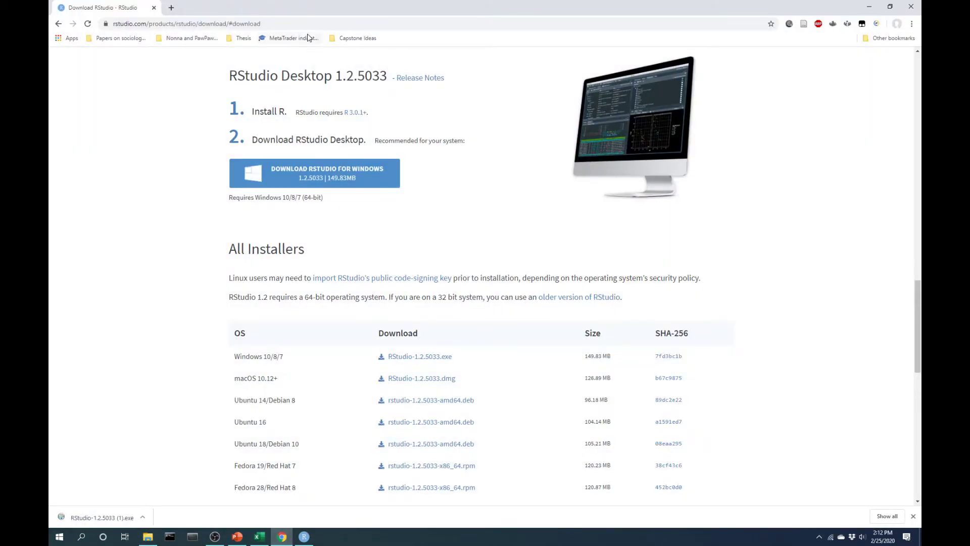
Search the web for "download r" and open the R Project for Statistical Computing website.
scroll(256, 152, "up", 4)
left_click(284, 23)
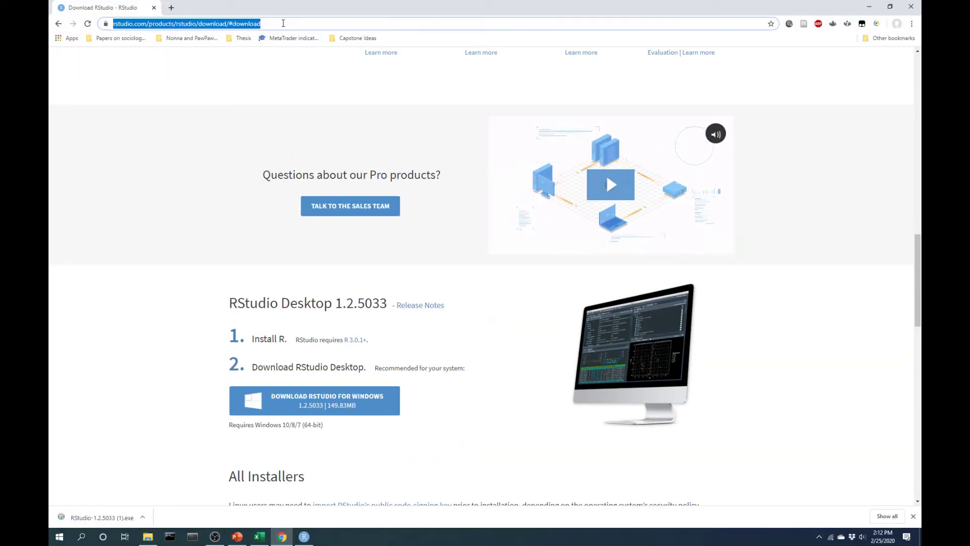
type("download rstudio")
key("Return")
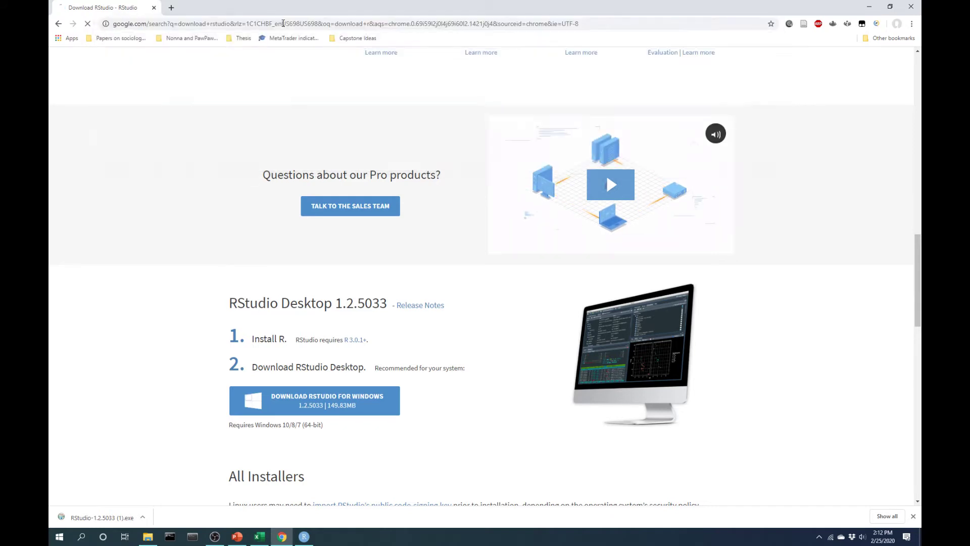
double_click(161, 67)
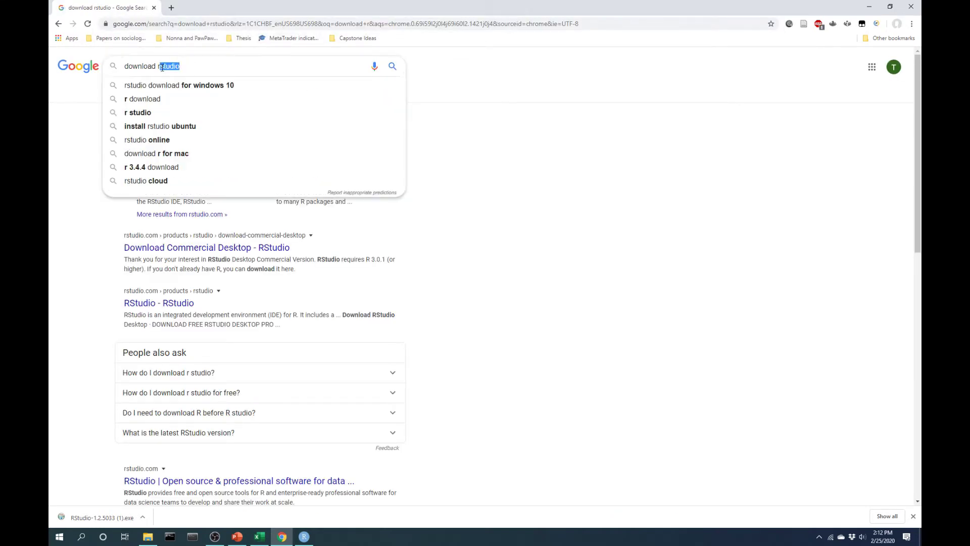
key("BackSpace")
key("Return")
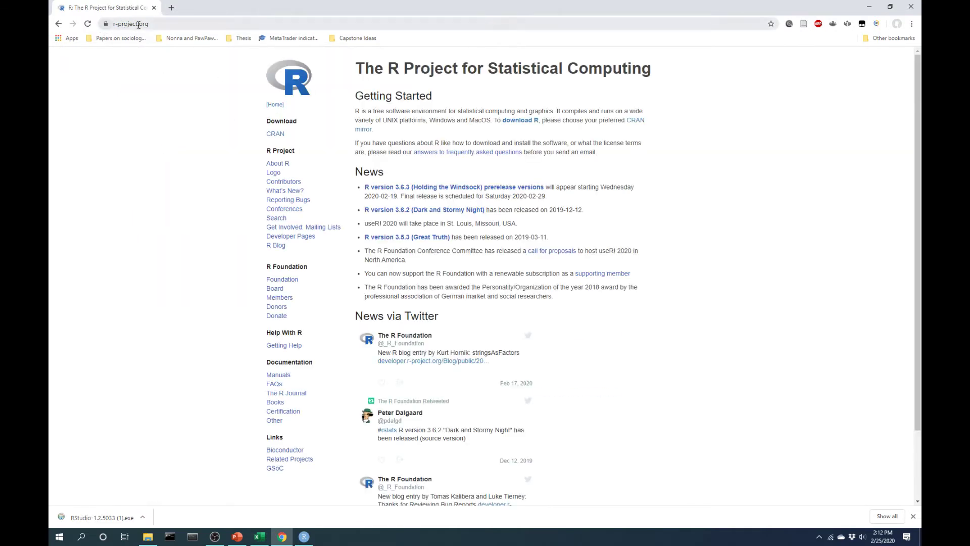
Go to the R download mirrors and choose the Iowa State University mirror under USA.
left_click(516, 123)
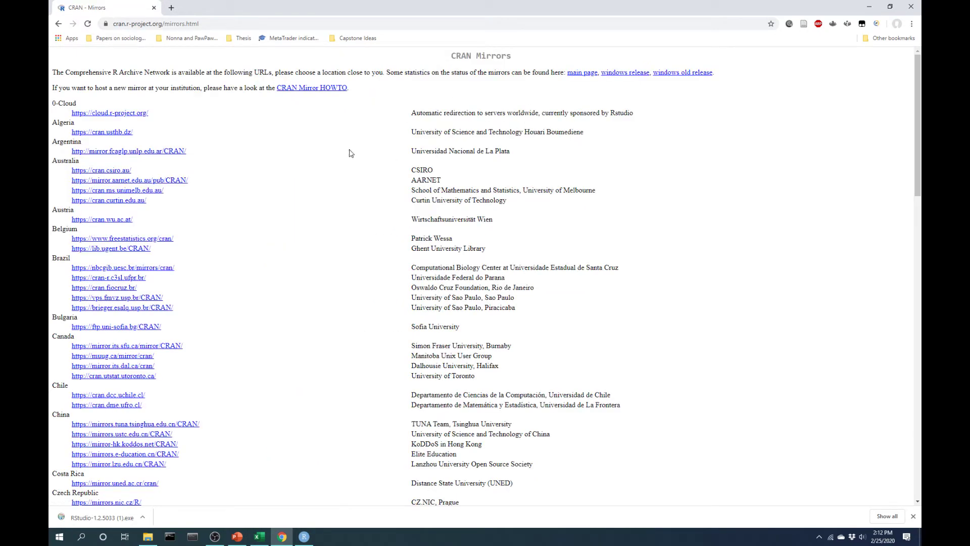
scroll(289, 210, "down", 13)
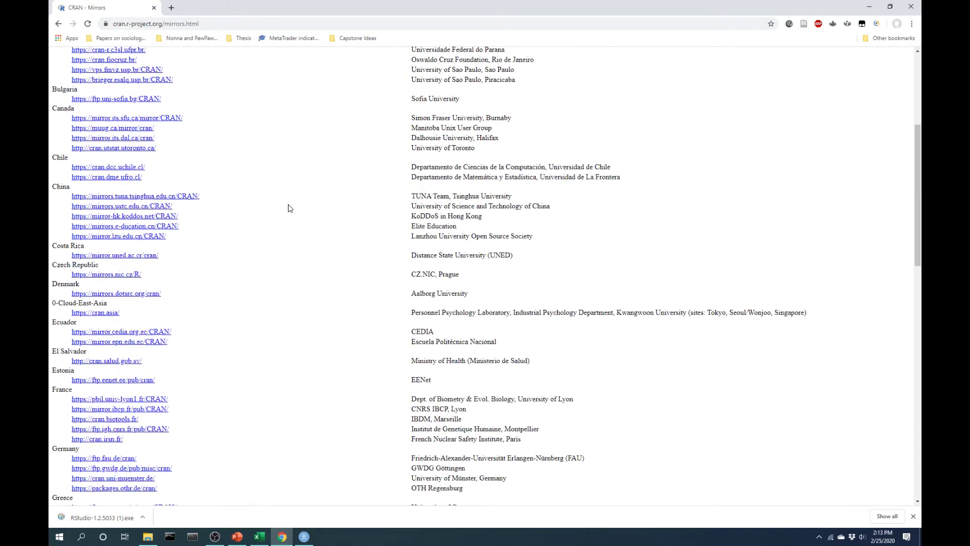
scroll(263, 225, "down", 6)
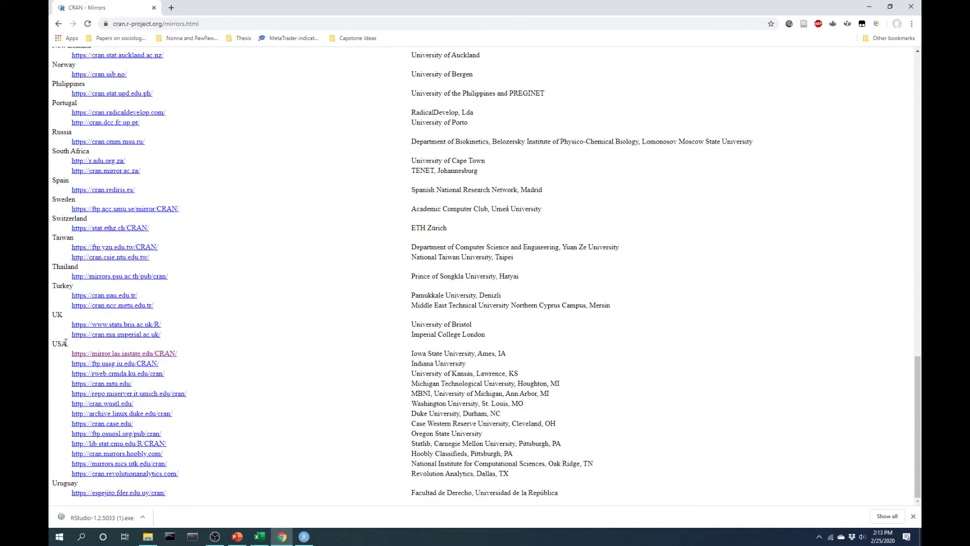
left_click(109, 354)
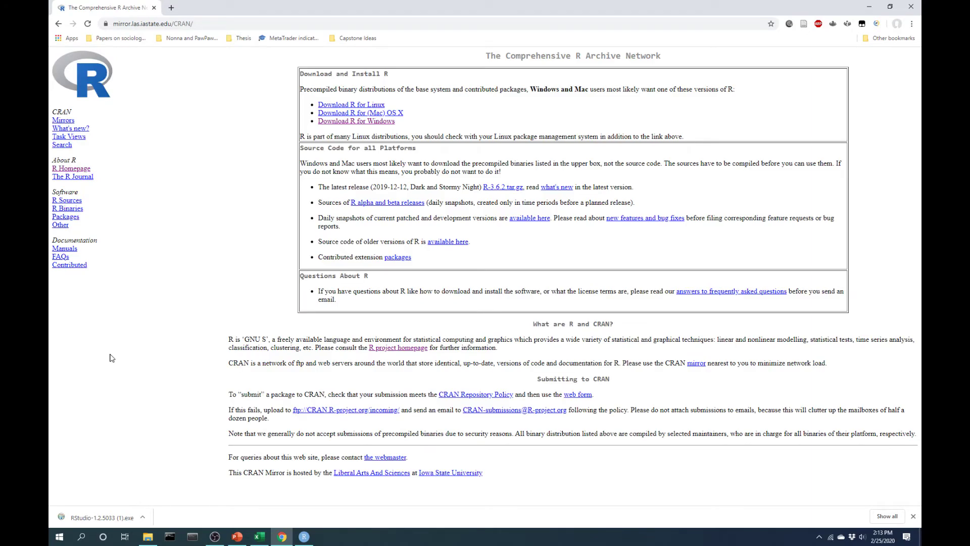
Download the R 3.6.2 installer for Windows from the mirror's base distribution.
left_click(341, 123)
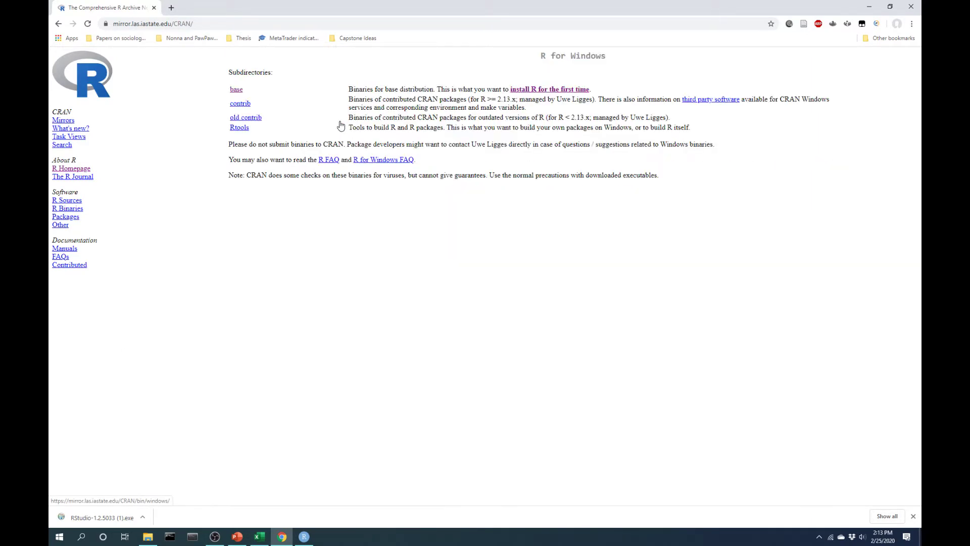
left_click(236, 91)
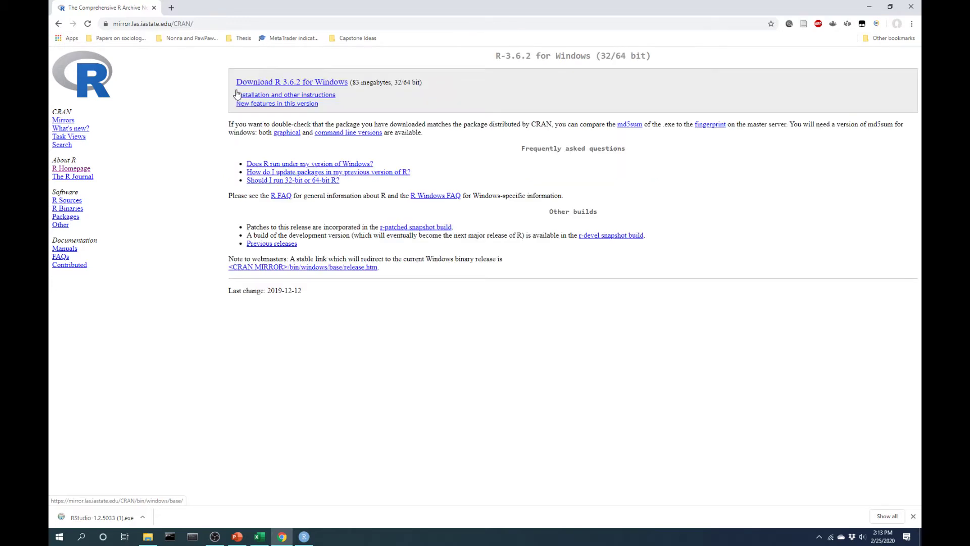
left_click(292, 83)
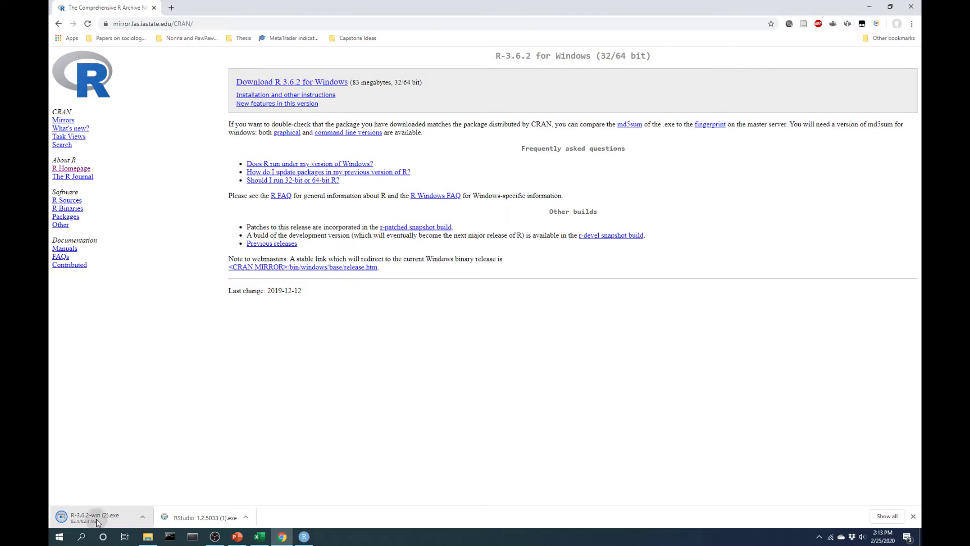
Start the downloaded R 3.6.2 installer, look at its licence information, and exit setup without installing.
left_click(99, 521)
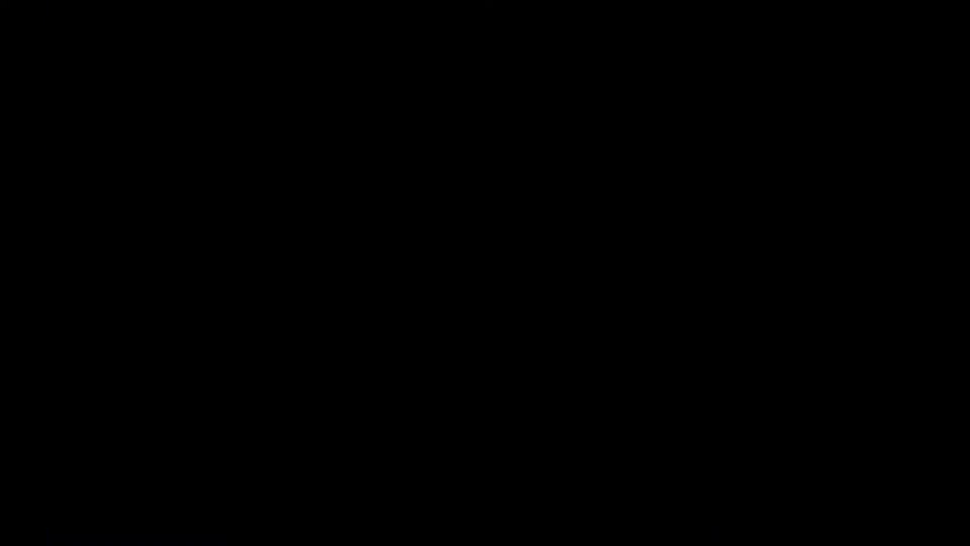
left_click(494, 293)
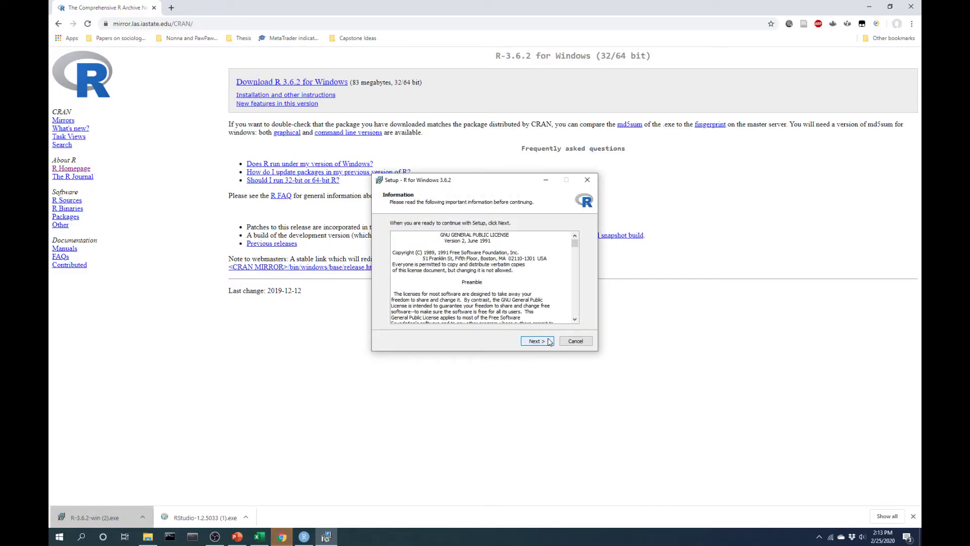
mouse_move(575, 244)
left_mouse_down()
mouse_move(578, 269)
mouse_move(576, 240)
left_mouse_up()
left_click(588, 181)
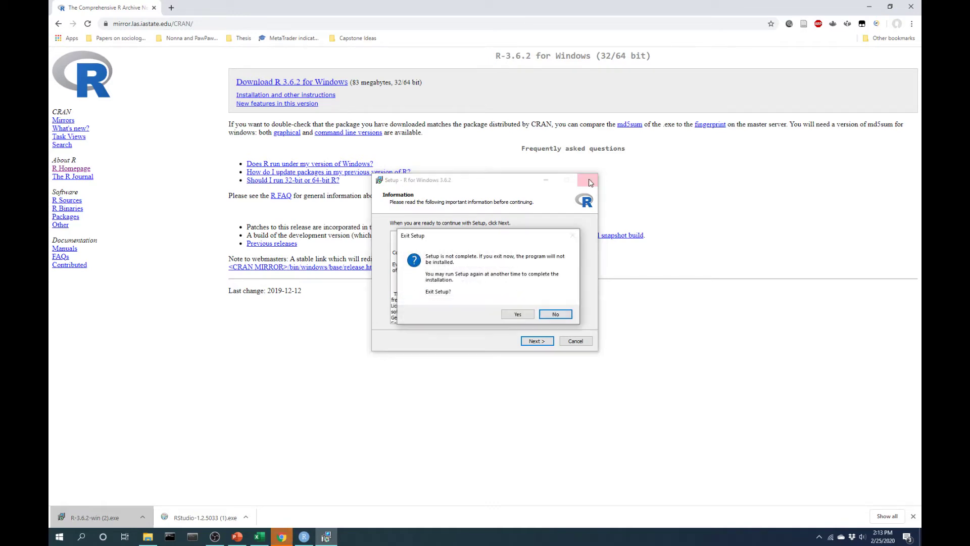
left_click(521, 314)
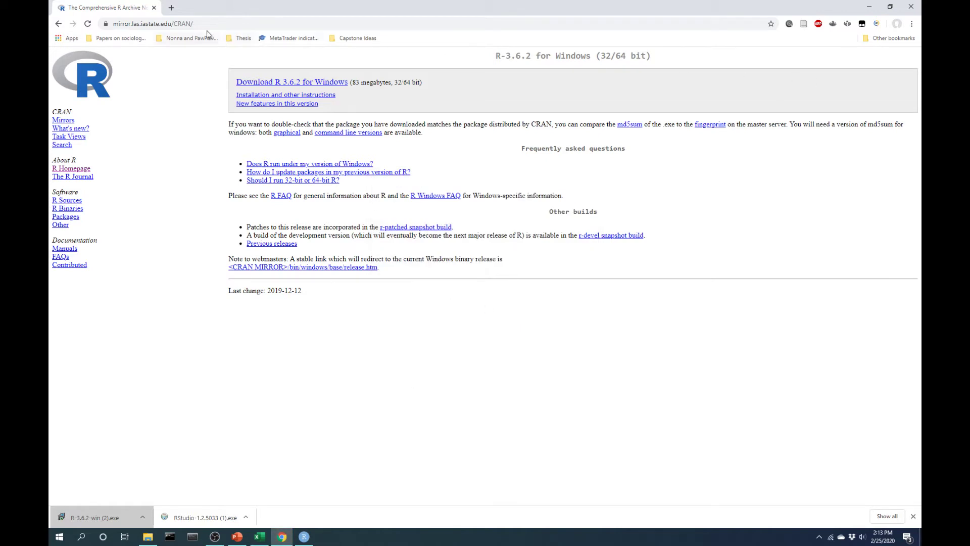
Search the web for "download rstudio" and bring up the version comparison on RStudio's download page.
left_click(129, 23)
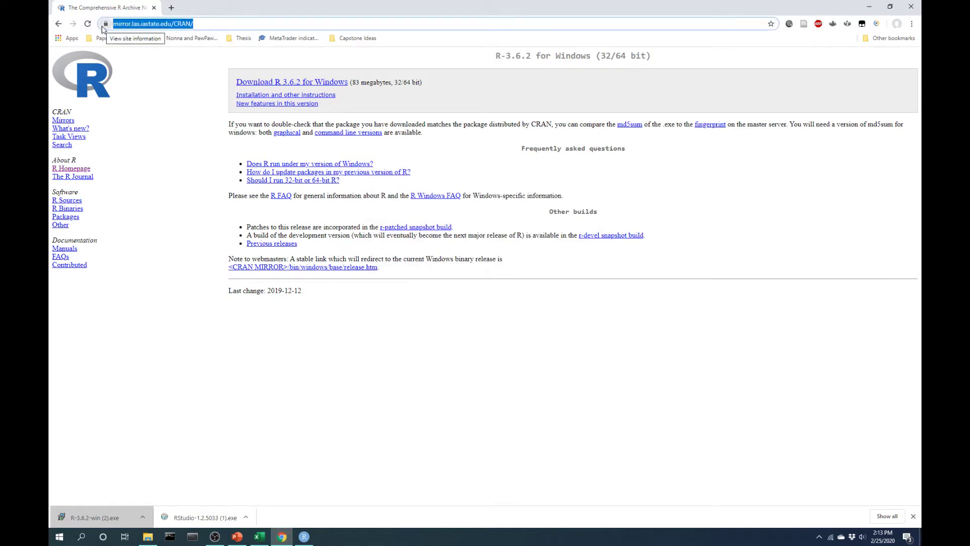
type("download")
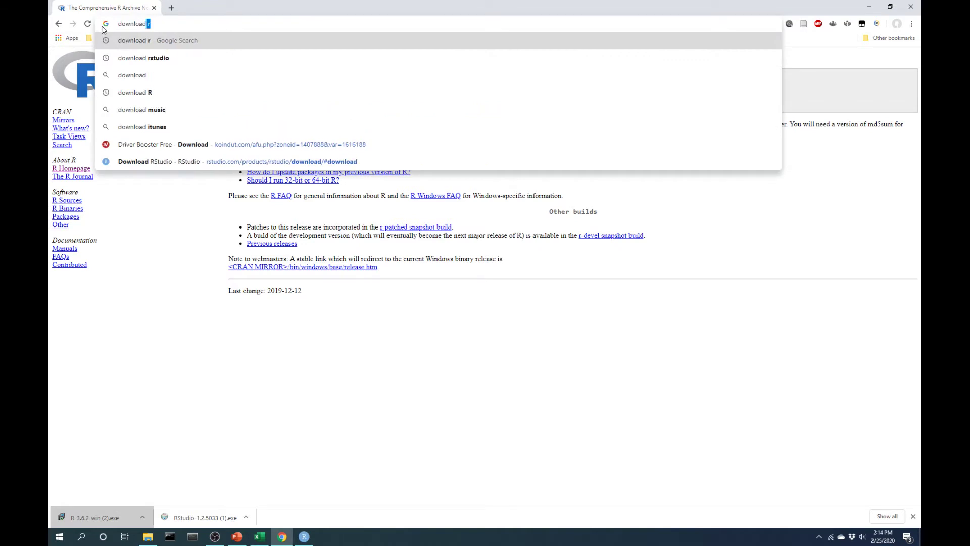
key("Down")
key("Return")
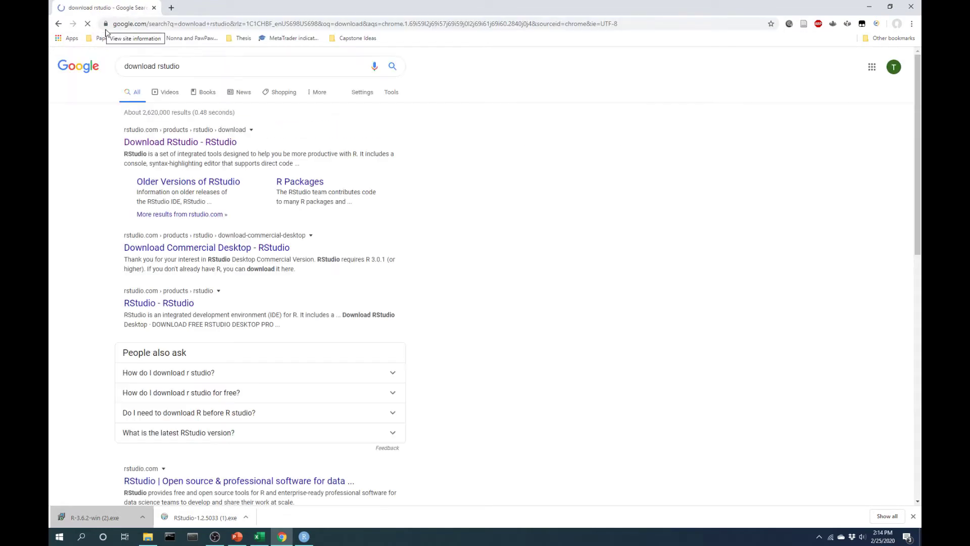
left_click(177, 143)
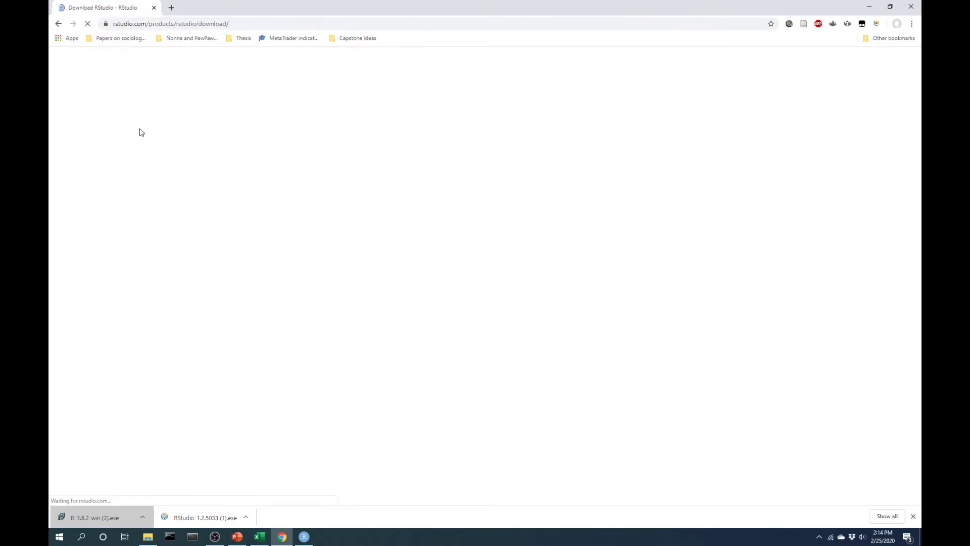
scroll(417, 281, "down", 4)
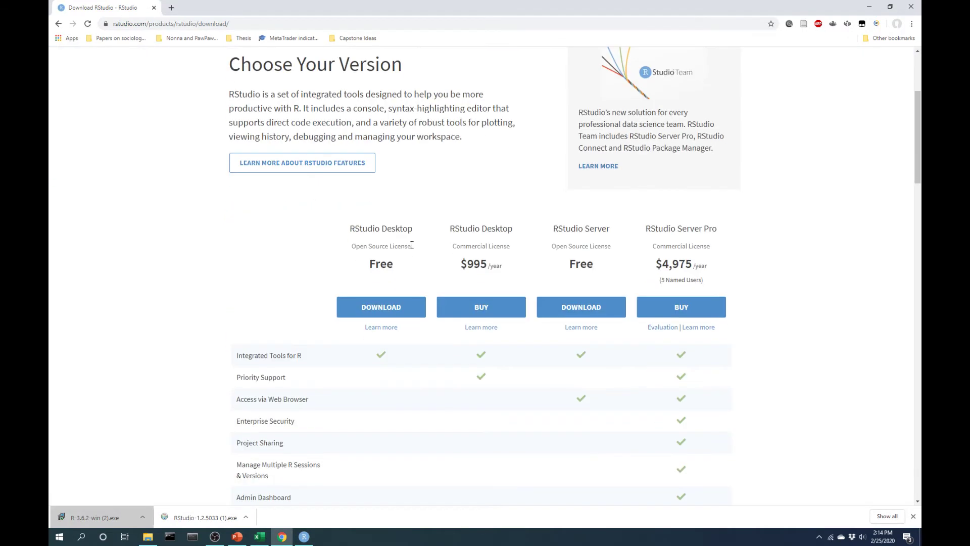
Choose the free RStudio Desktop edition and download its 1.2.5033 installer for Windows.
scroll(417, 281, "down", 1)
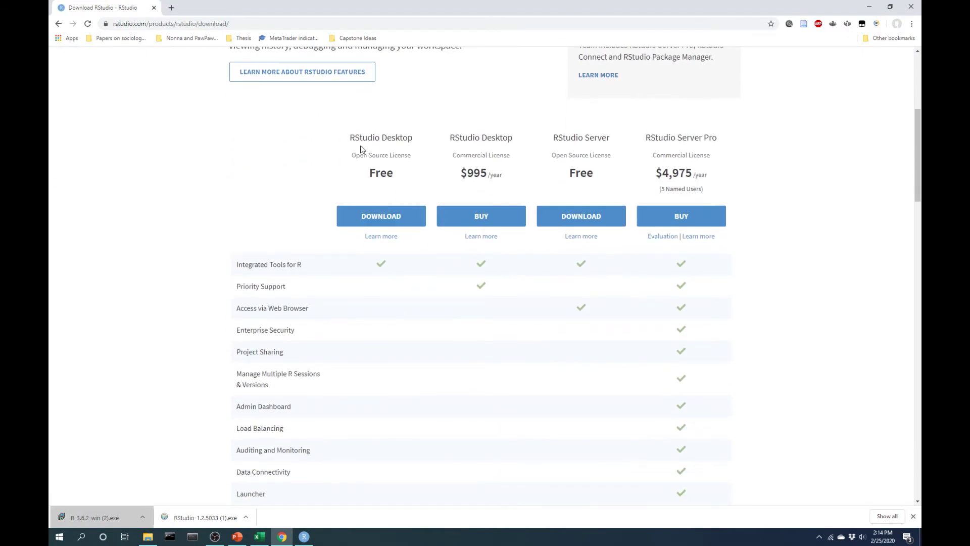
left_click(383, 218)
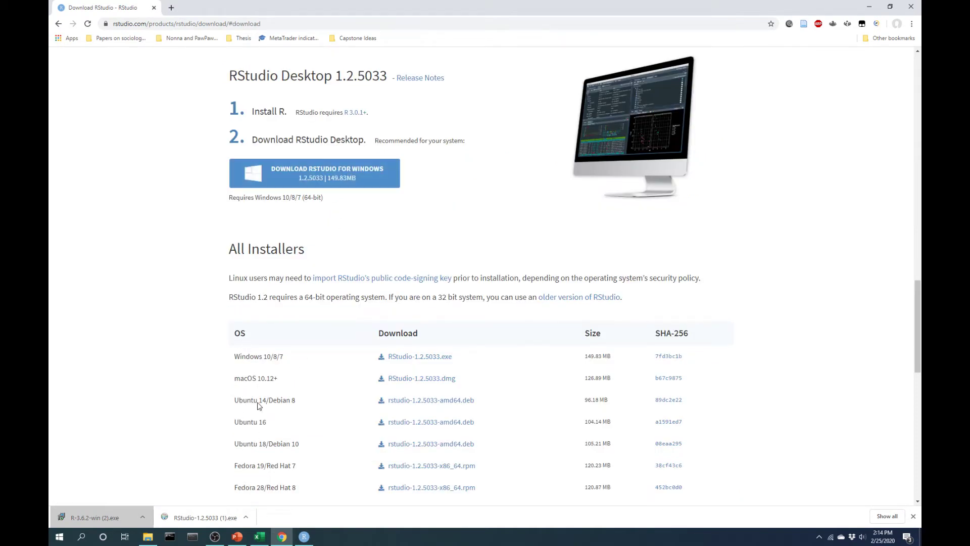
left_click(301, 176)
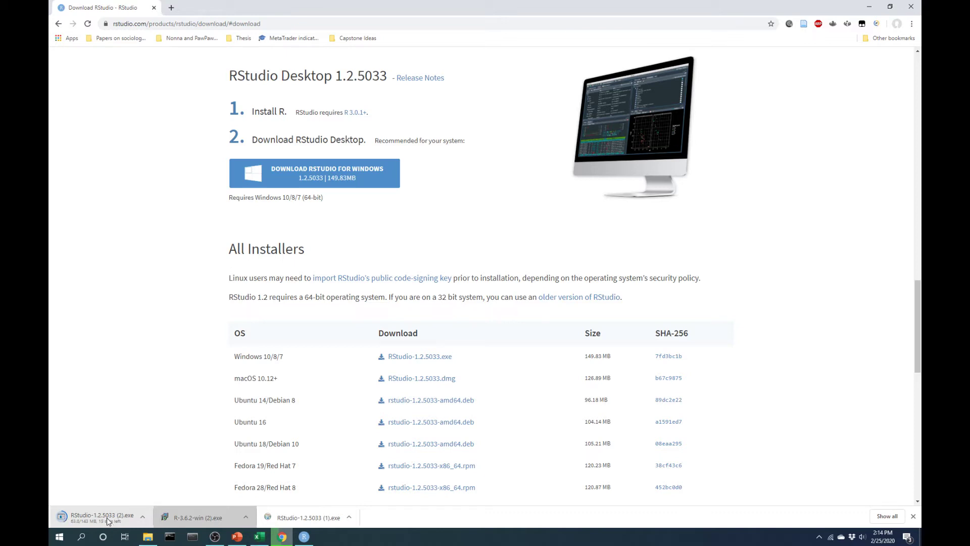
Minimise the browser, launch RStudio from the desktop, and maximise its window.
left_click(867, 8)
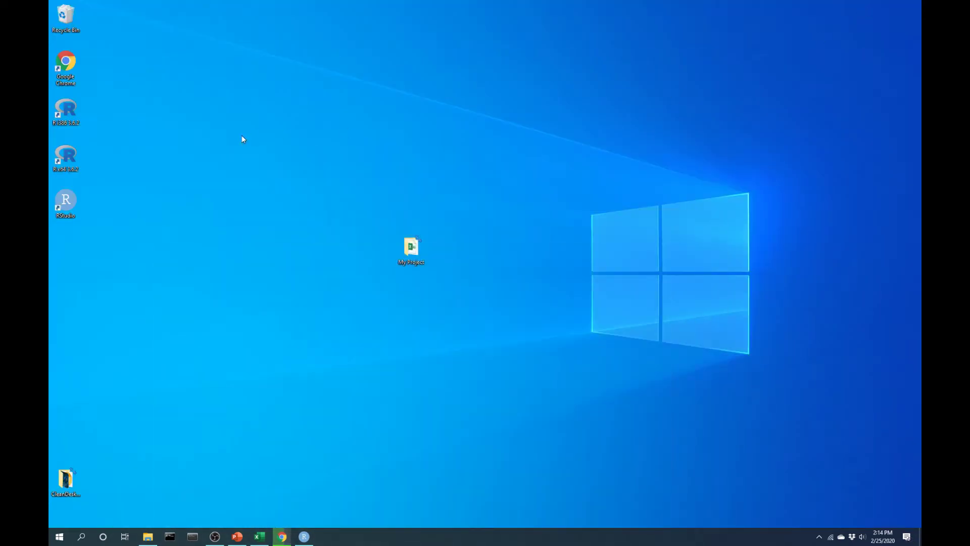
left_click_drag(94, 172, 53, 95)
left_click(104, 129)
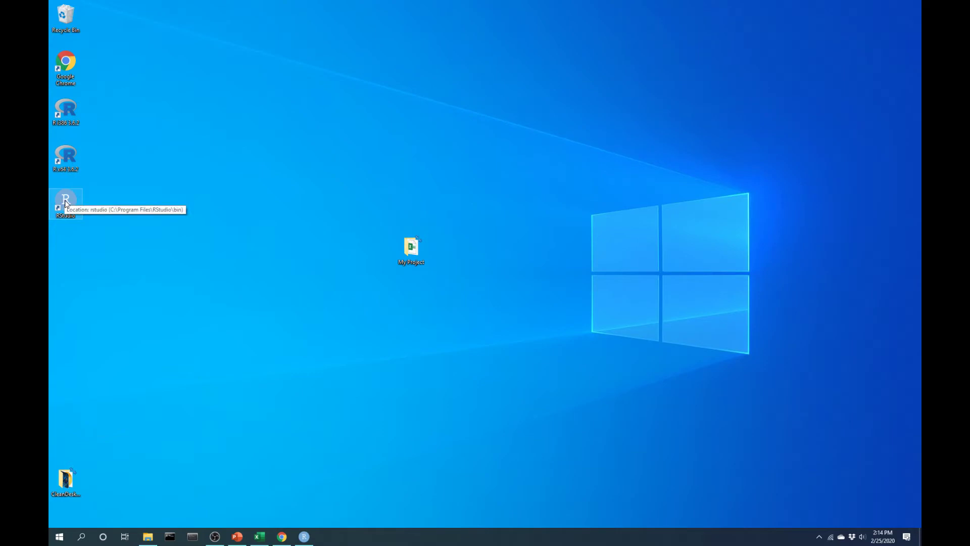
double_click(65, 200)
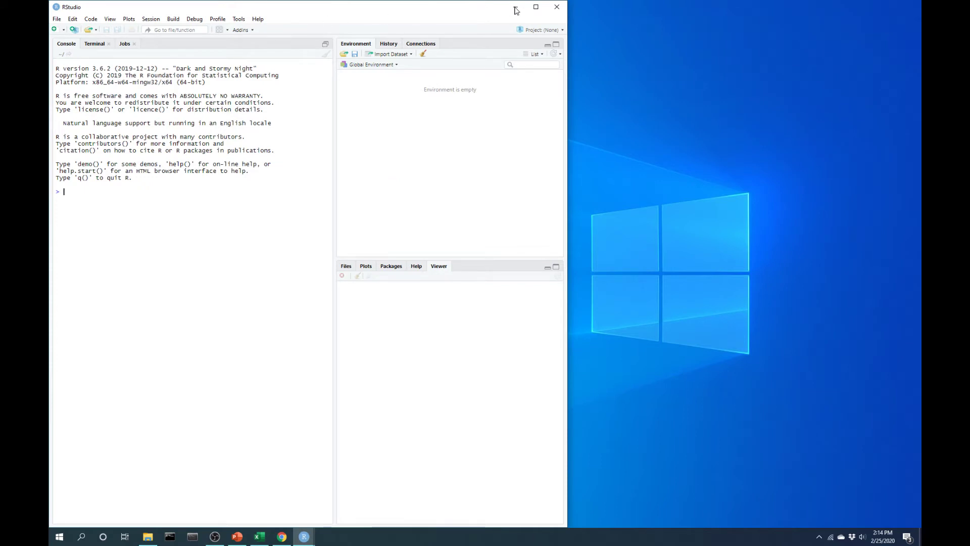
left_click(536, 7)
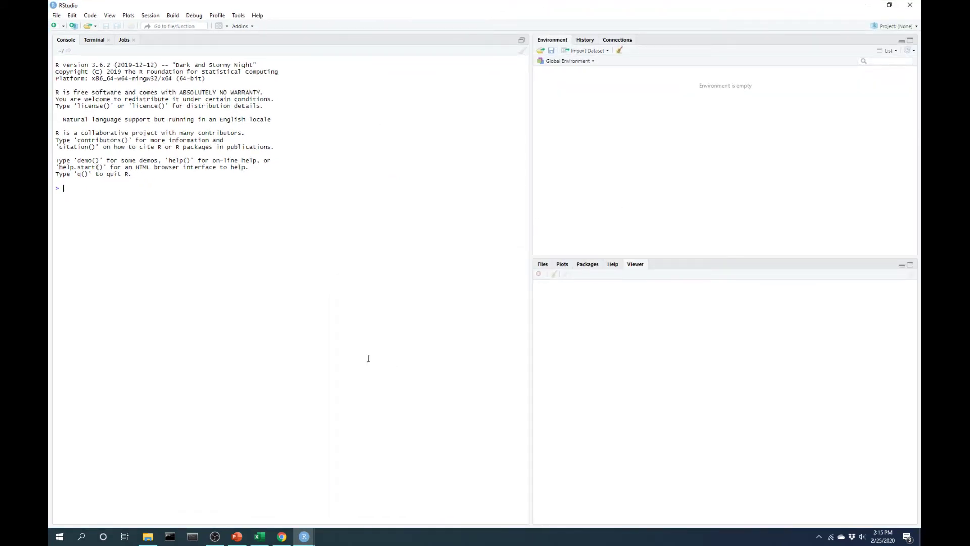
Enter some placeholder text at the console prompt and erase it without running it.
type("aergaerg")
left_click_drag(93, 187, 54, 188)
key("BackSpace")
Show the list of installed packages and create a new R script.
left_click(581, 268)
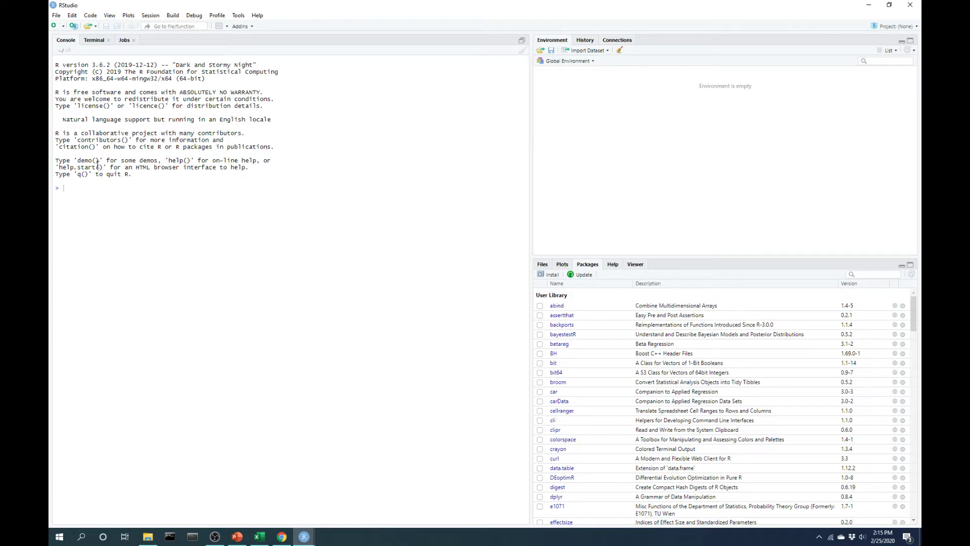
left_click(55, 27)
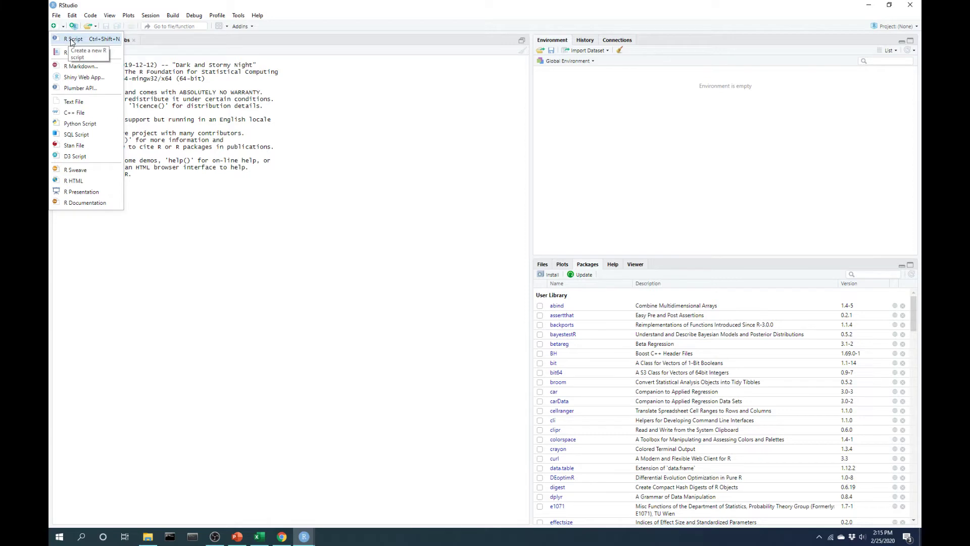
key("ctrl+shift+n")
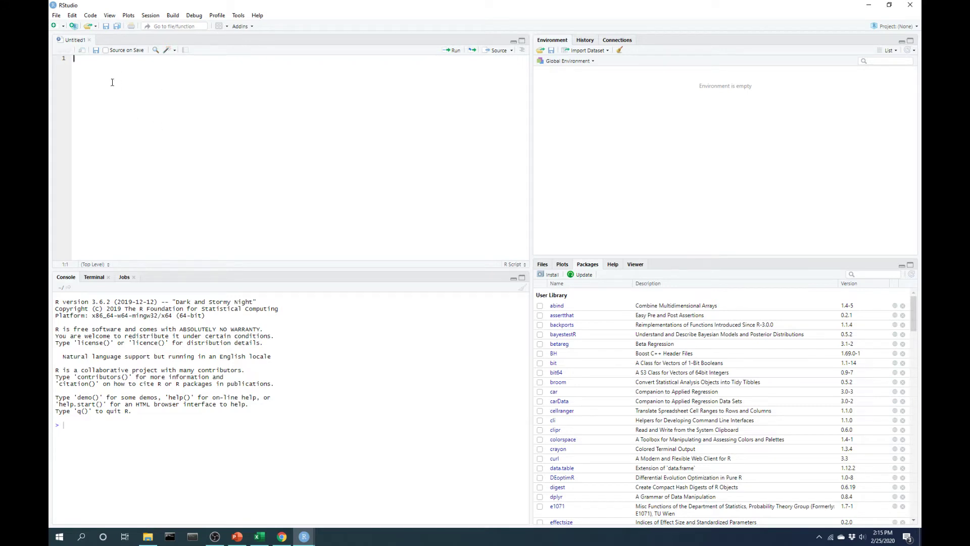
Write a few lines of placeholder text in the untitled script and delete them all.
type("awefhauef")
key("Return")
type("aewfha")
key("Return")
key("Return")
key("Return")
type("aweufhaew")
key("Return")
key("Return")
type("awefaowefi")
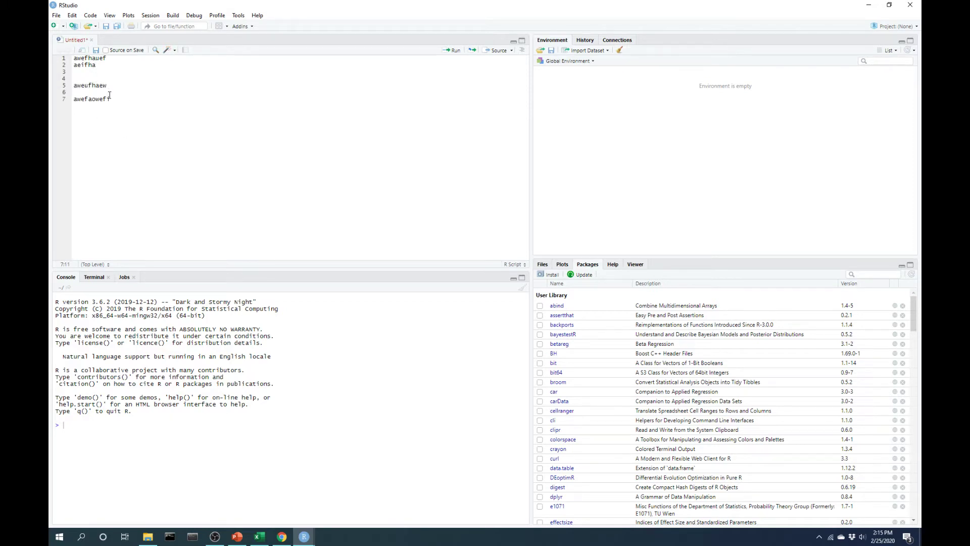
key("shift+Up")
key("shift+Up")
key("shift+Up")
key("shift+Up")
key("shift+Up")
key("shift+Up")
key("shift+Up")
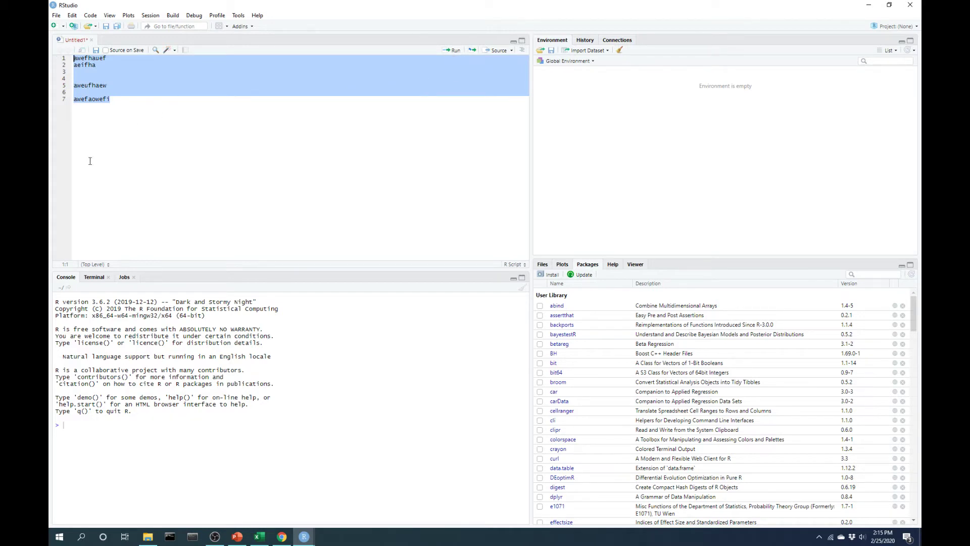
left_click(120, 109)
left_click_drag(111, 100, 74, 58)
key("BackSpace")
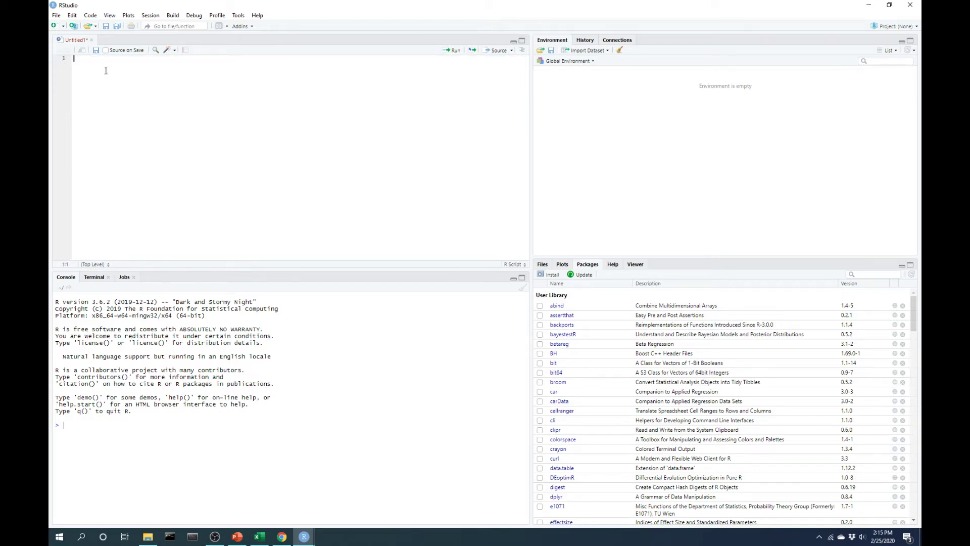
Switch to Excel to look over the data in MyData.xlsx, and return to RStudio.
left_click(260, 538)
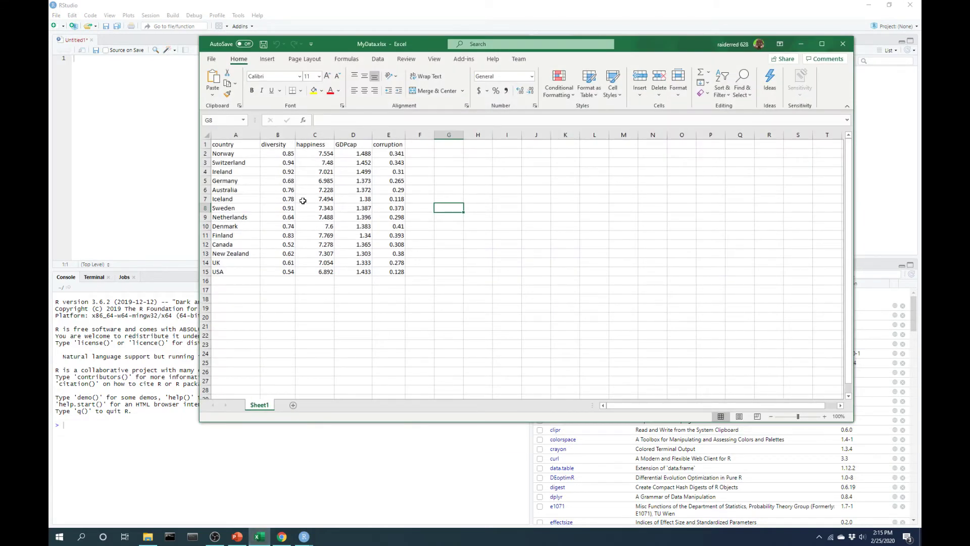
left_click(798, 44)
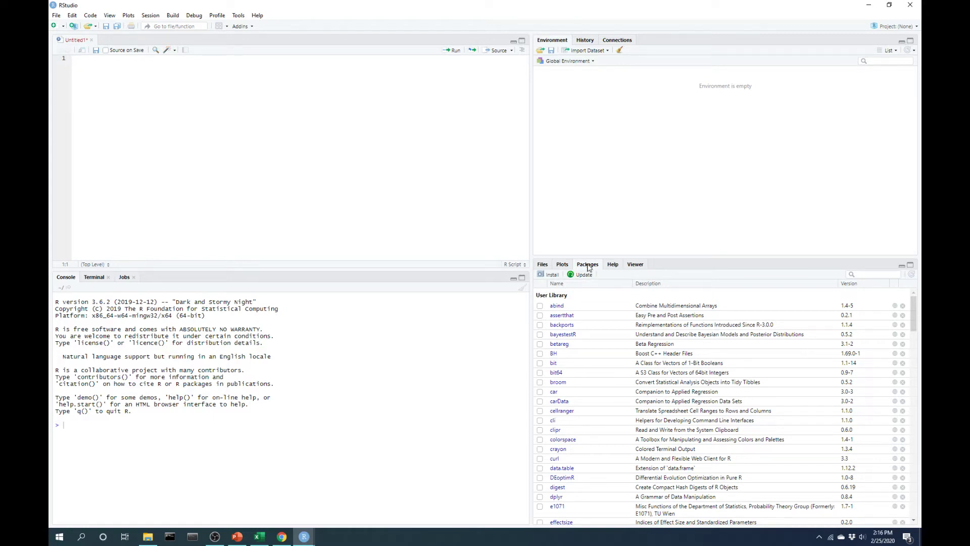
Install the lme4 package from CRAN with its dependencies and check the installation messages in the console.
left_click(540, 277)
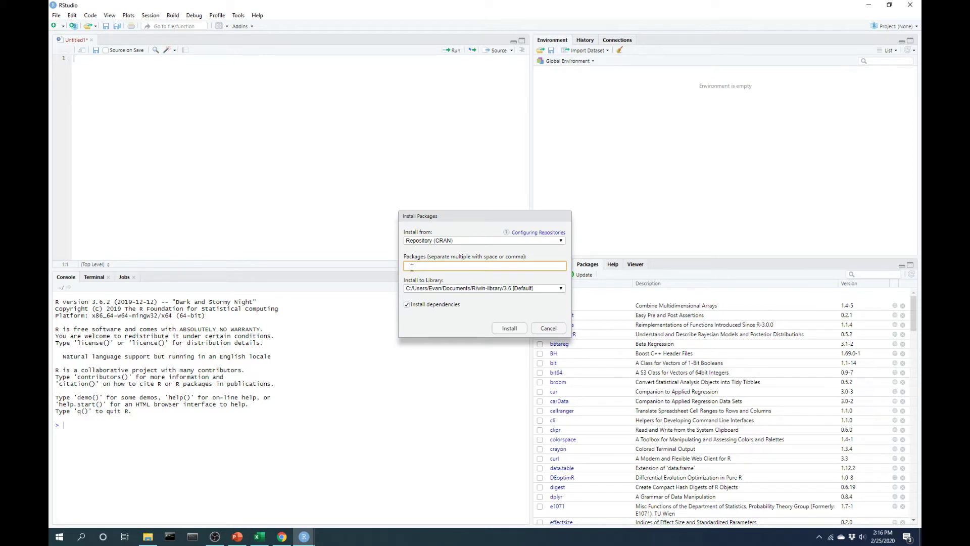
type("lme4")
left_click(412, 278)
left_click(509, 329)
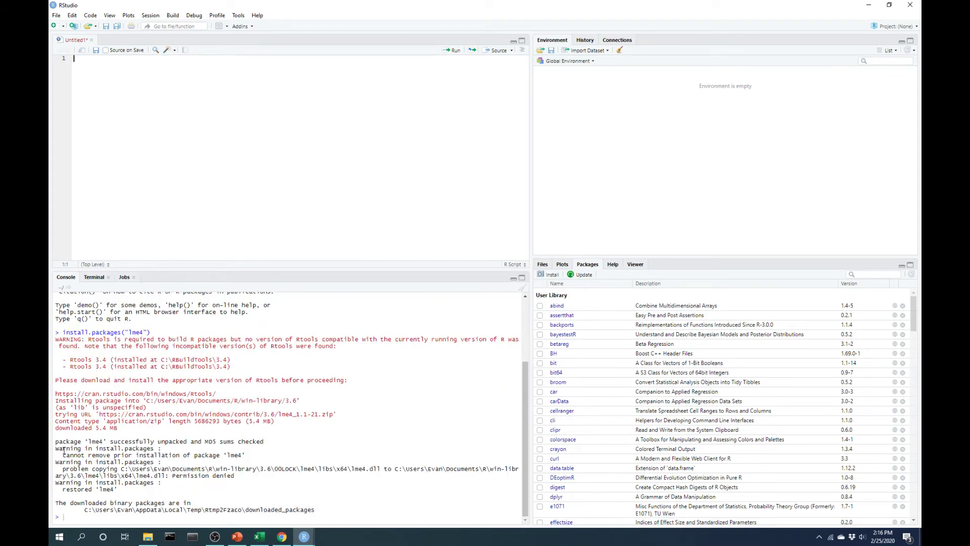
left_click_drag(55, 442, 266, 442)
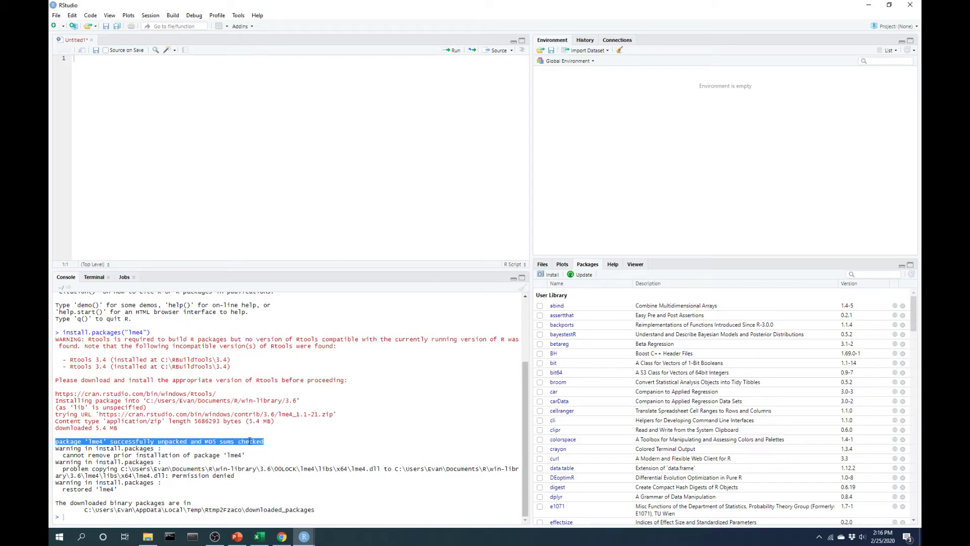
left_click(215, 488)
left_click_drag(86, 510, 317, 508)
left_click(317, 511)
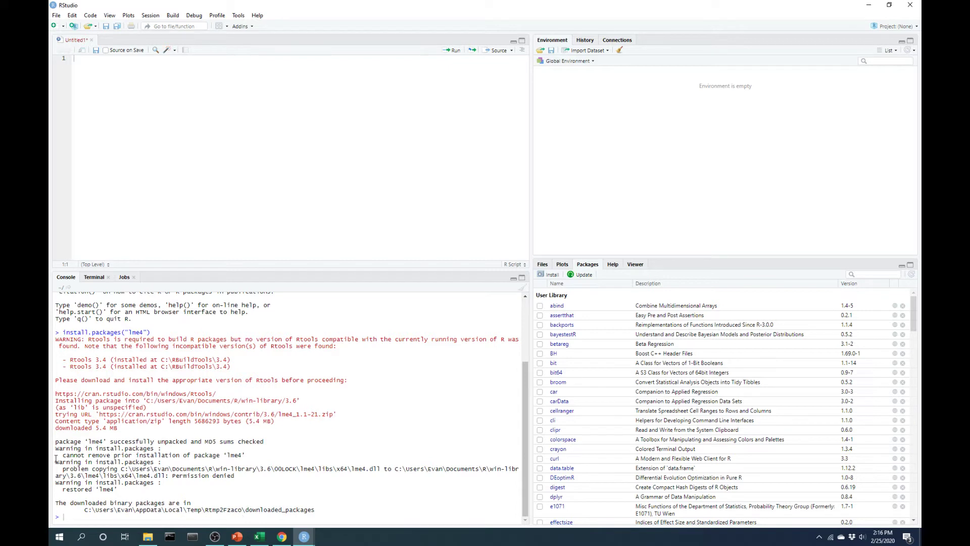
left_click_drag(56, 444, 272, 444)
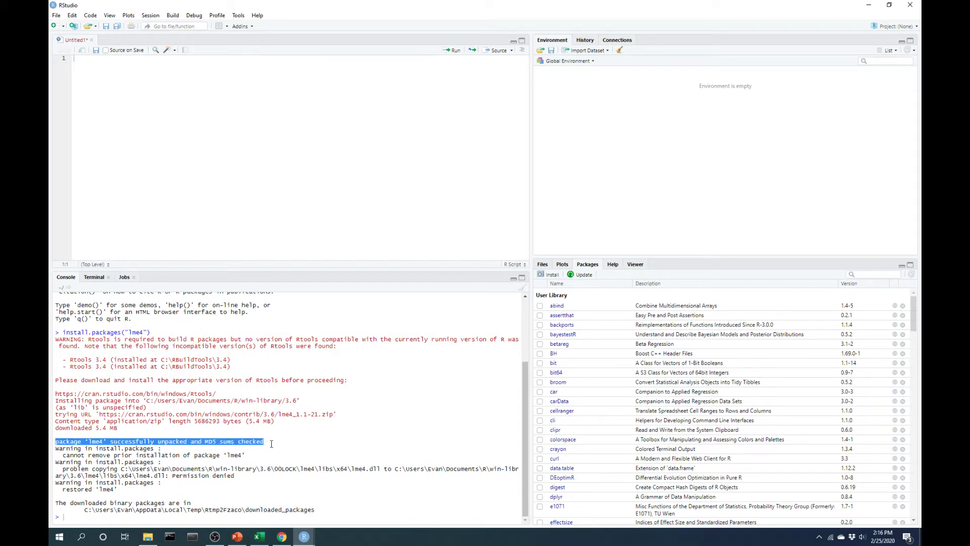
left_click(272, 444)
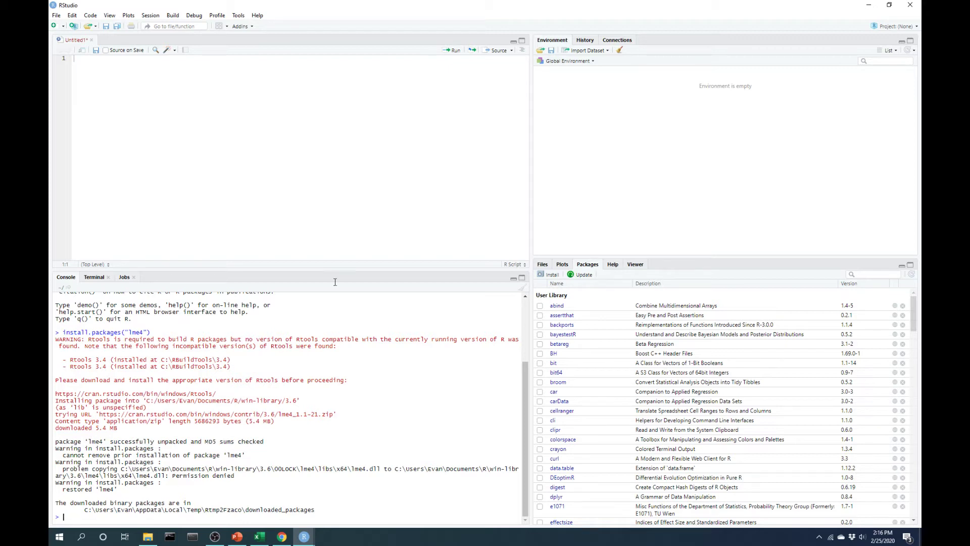
Install the sjPlot package from CRAN with its dependencies and check the installation messages in the console.
left_click(552, 275)
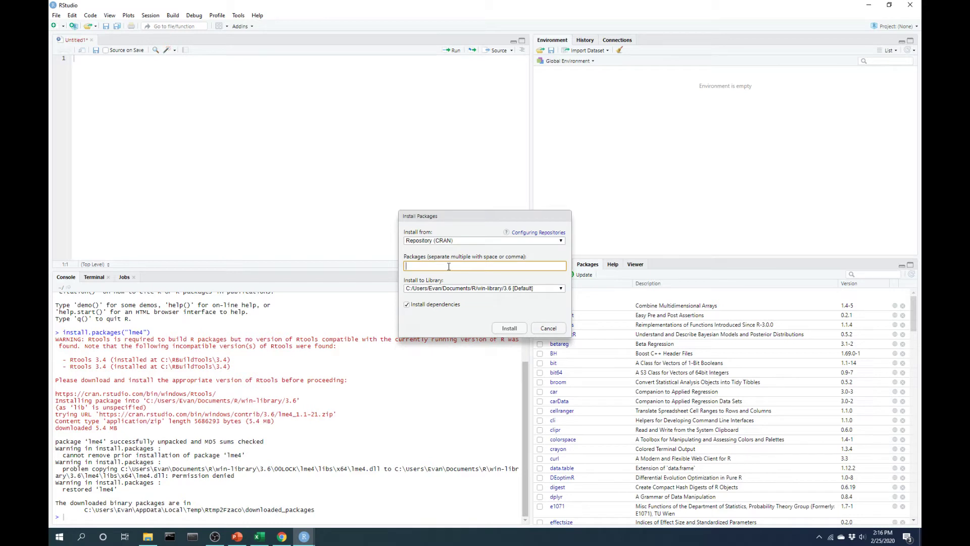
type("sjPlot")
left_click(414, 279)
left_click(511, 329)
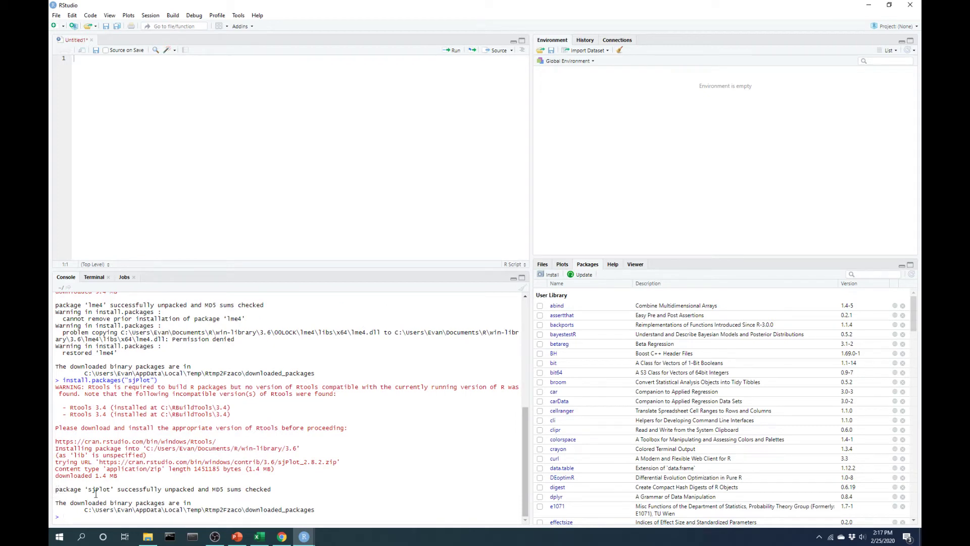
left_click_drag(88, 489, 275, 487)
left_click(242, 501)
left_click_drag(87, 489, 111, 491)
left_click(112, 489)
left_click_drag(88, 490, 114, 493)
left_click(116, 489)
Write library(lme4) and library(sjPlot) on the first two lines of the script.
type("library")
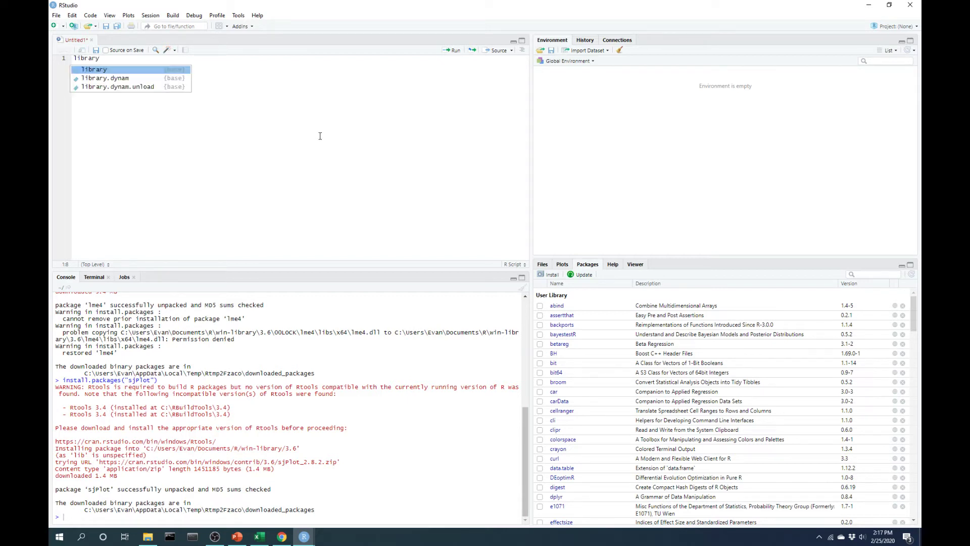
type("(")
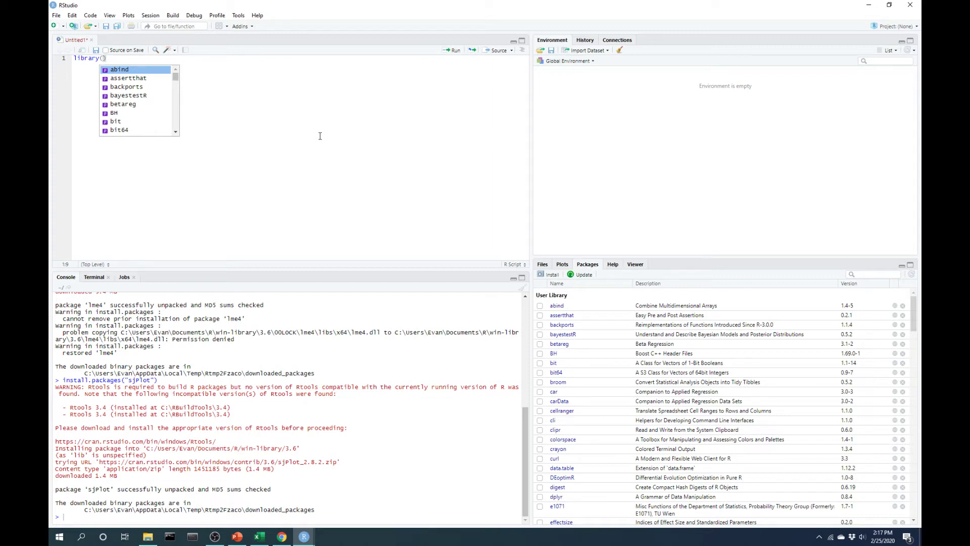
type("lme4)")
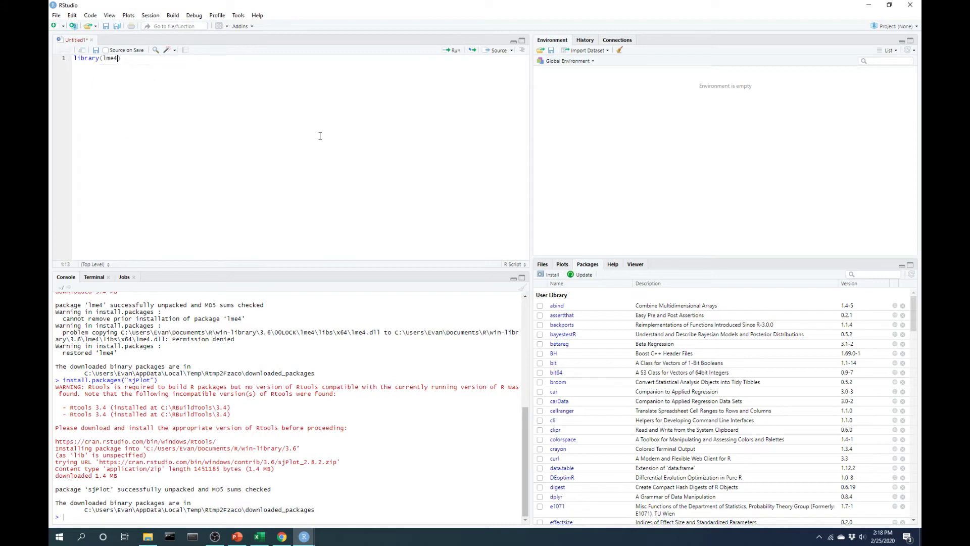
key("Return")
type("library(sj")
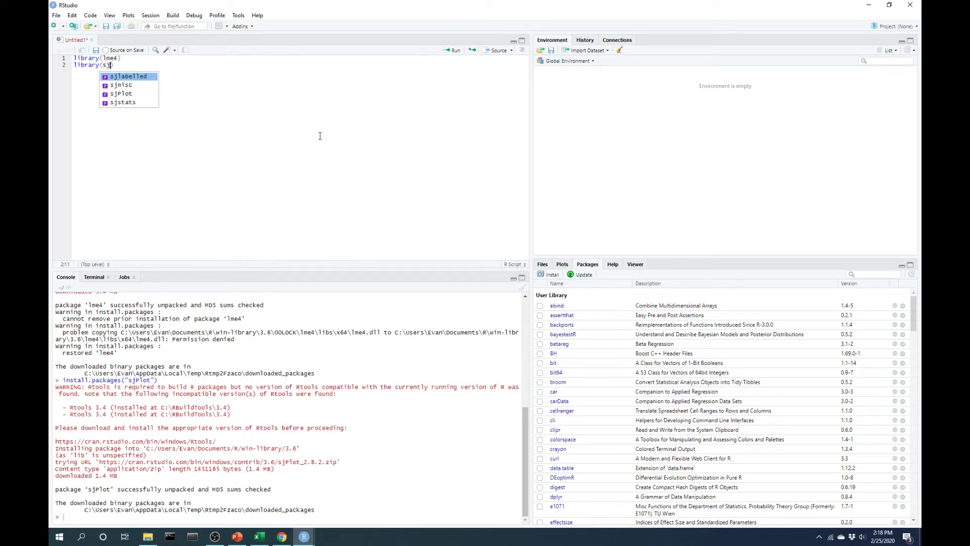
type("Pl")
key("Tab")
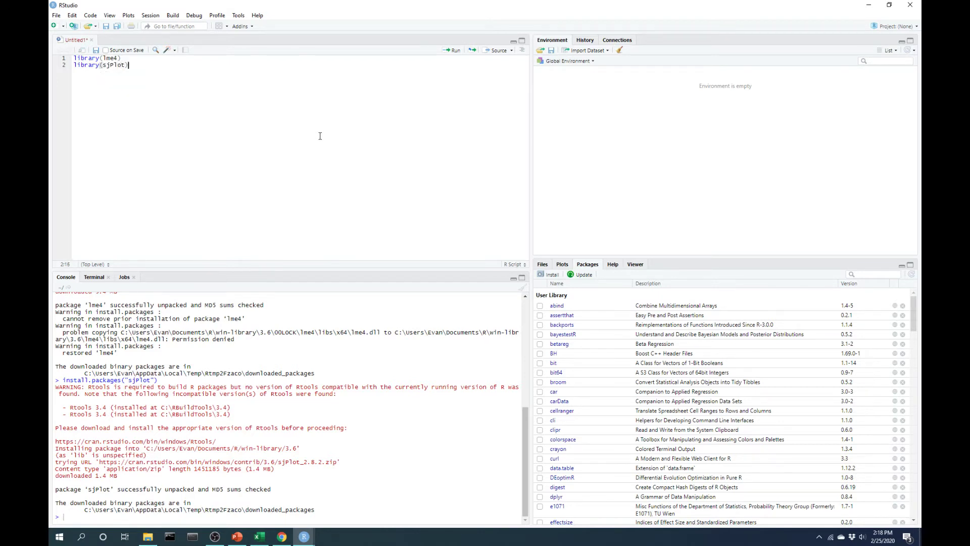
Run both library lines to load lme4 and sjPlot, and add two new lines beneath them.
left_click_drag(129, 64, 70, 58)
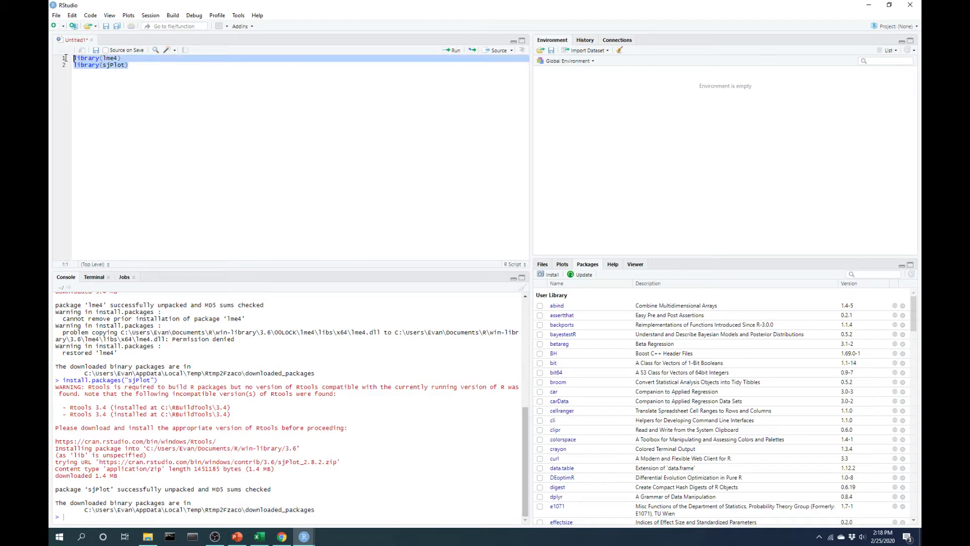
left_click(453, 52)
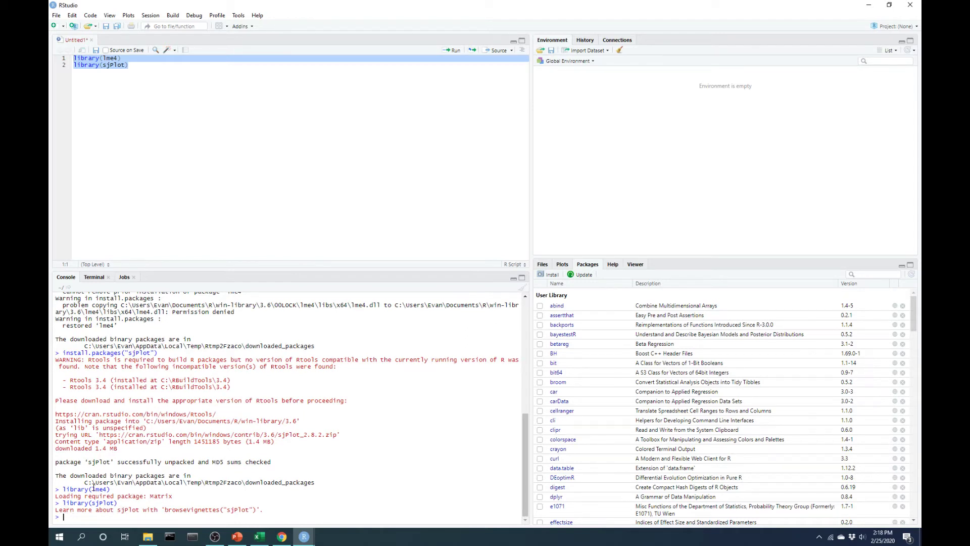
left_click(145, 82)
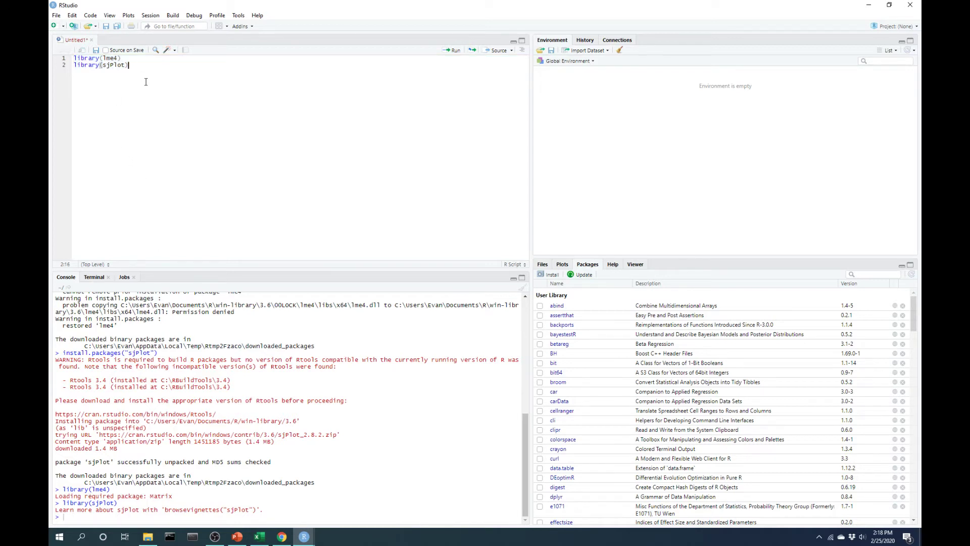
key("Return")
key("Return")
left_click_drag(129, 66, 66, 58)
left_click(104, 80)
Switch to Excel and look over the country, diversity, happiness, GDPcap and corruption columns in MyData.xlsx.
left_click(869, 6)
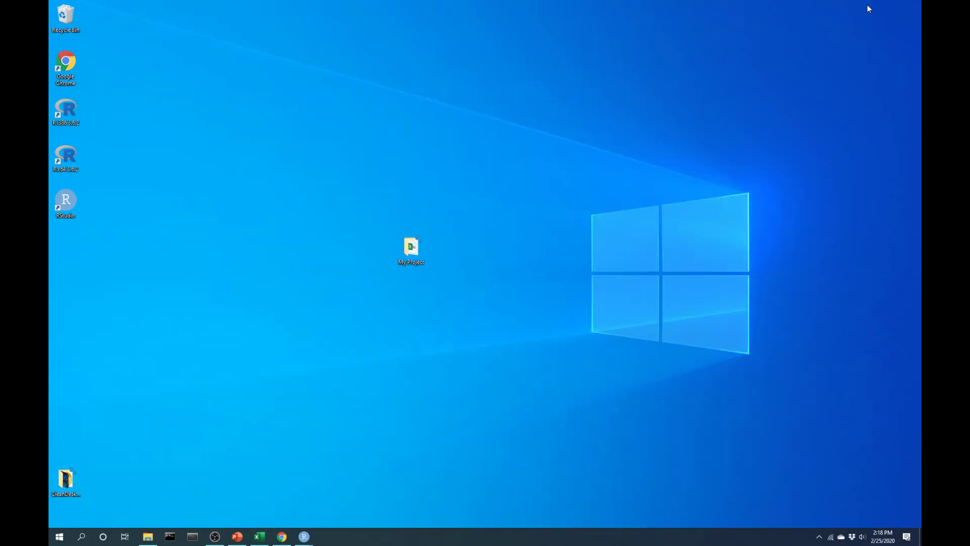
left_click(259, 536)
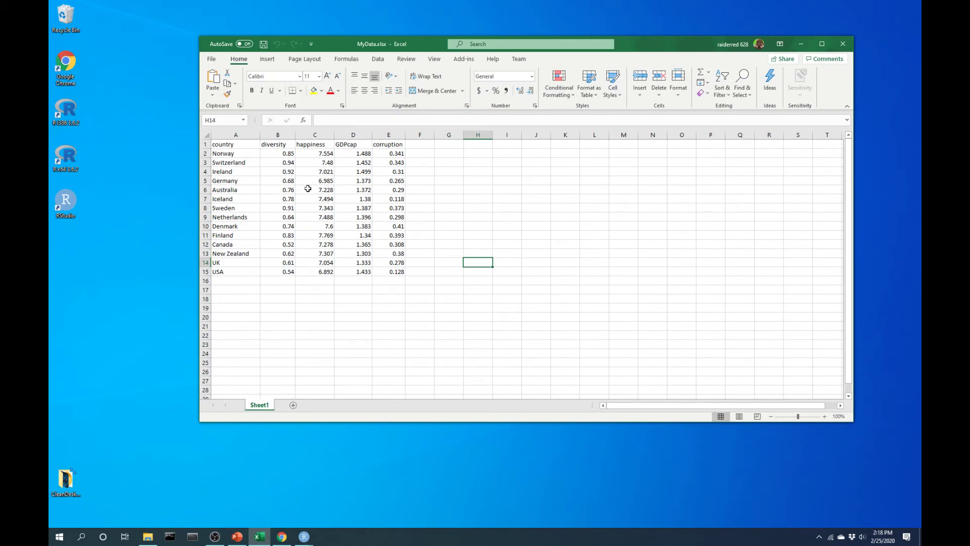
left_click(470, 225)
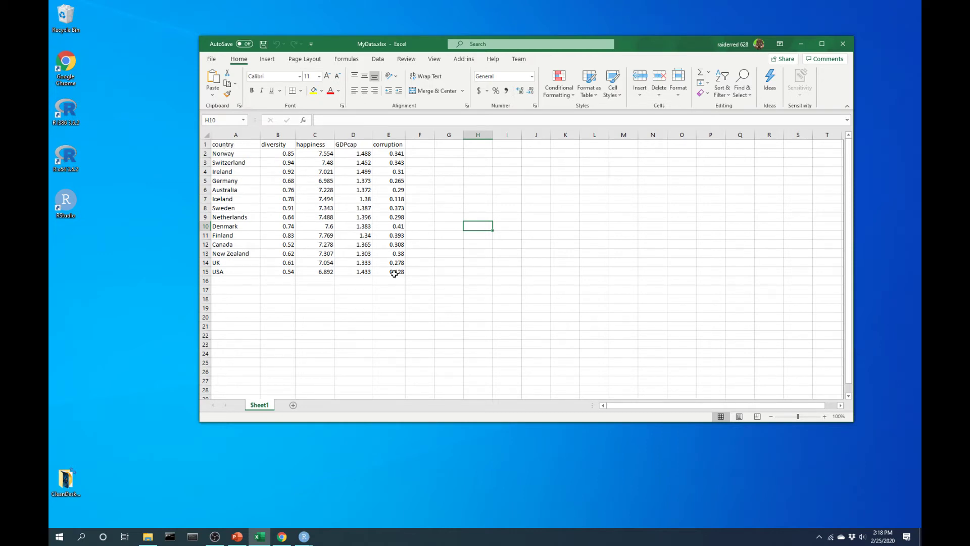
Switch to RStudio and close the other session window that holds the finished model script, keeping the new script's window.
mouse_move(298, 537)
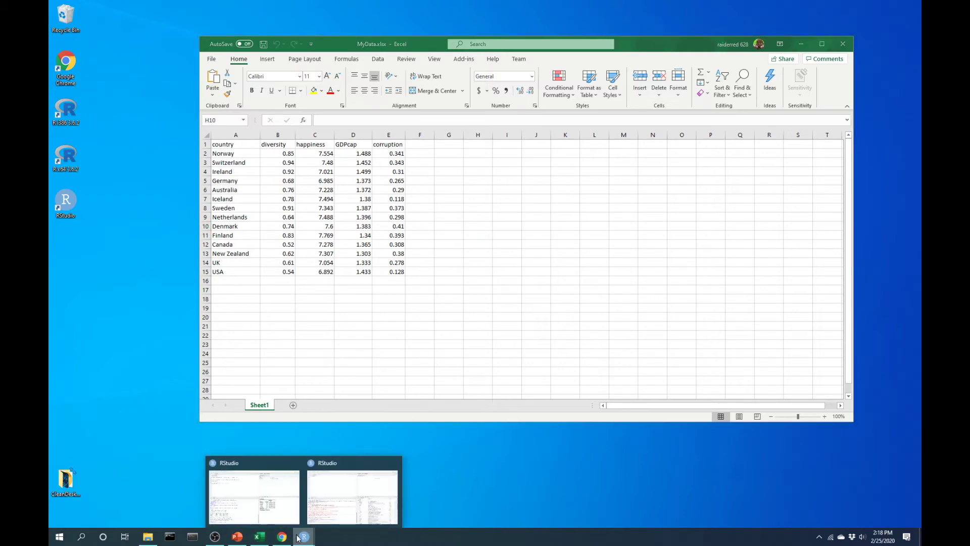
mouse_move(262, 501)
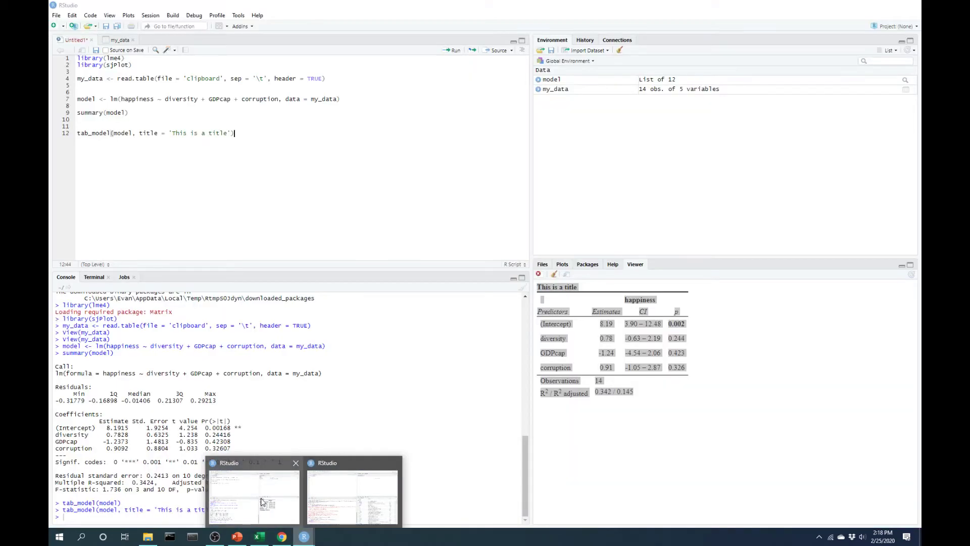
left_click(341, 500)
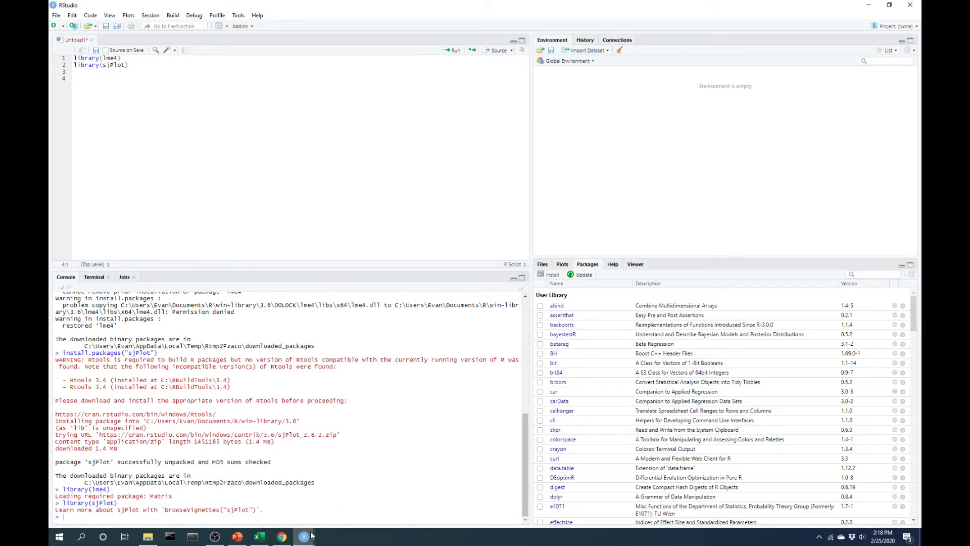
mouse_move(304, 536)
mouse_move(297, 464)
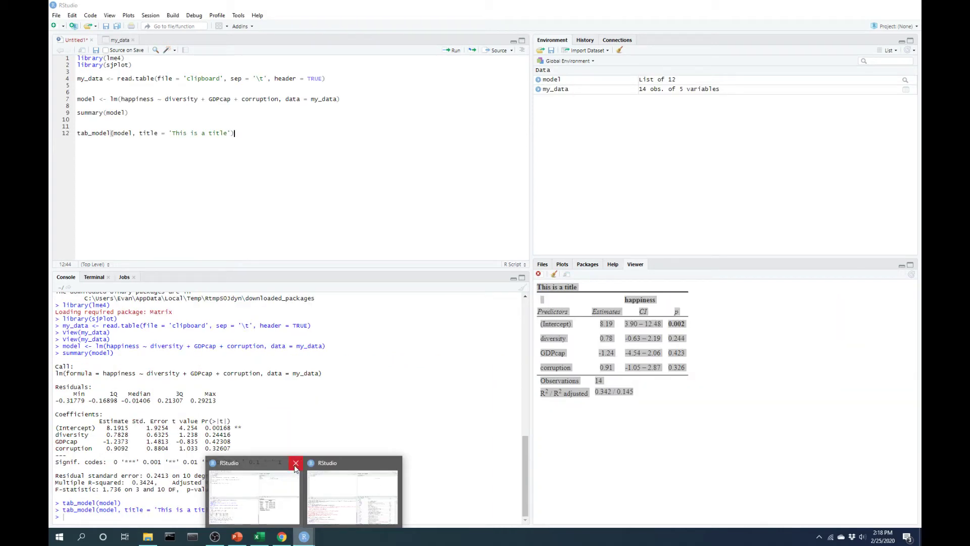
left_click(296, 463)
left_click(475, 280)
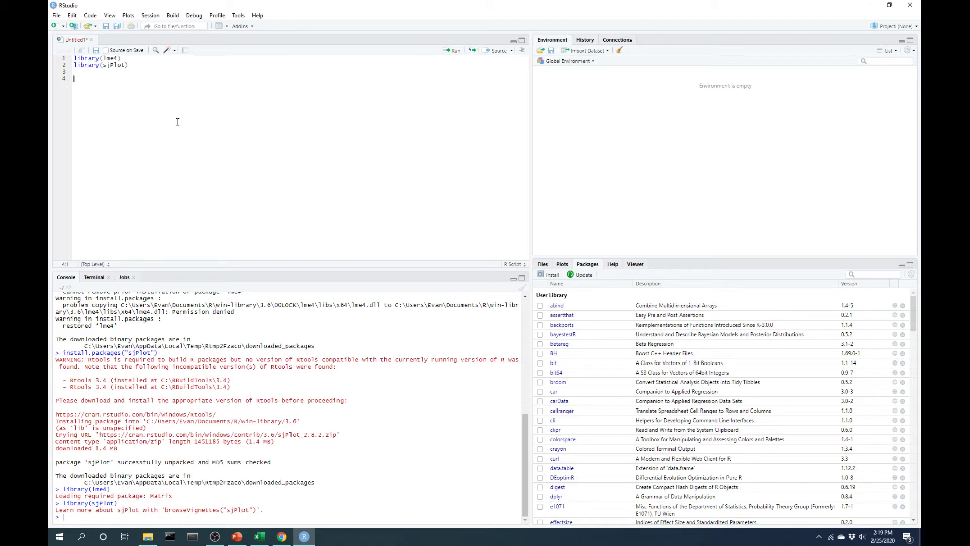
Write my_data <- read.table(file = 'clipboard') on line 4 of the script.
type("my_data <-")
left_click(104, 78)
left_click(161, 130)
type("aiuwherfi")
left_click_drag(147, 78, 116, 77)
type("read.")
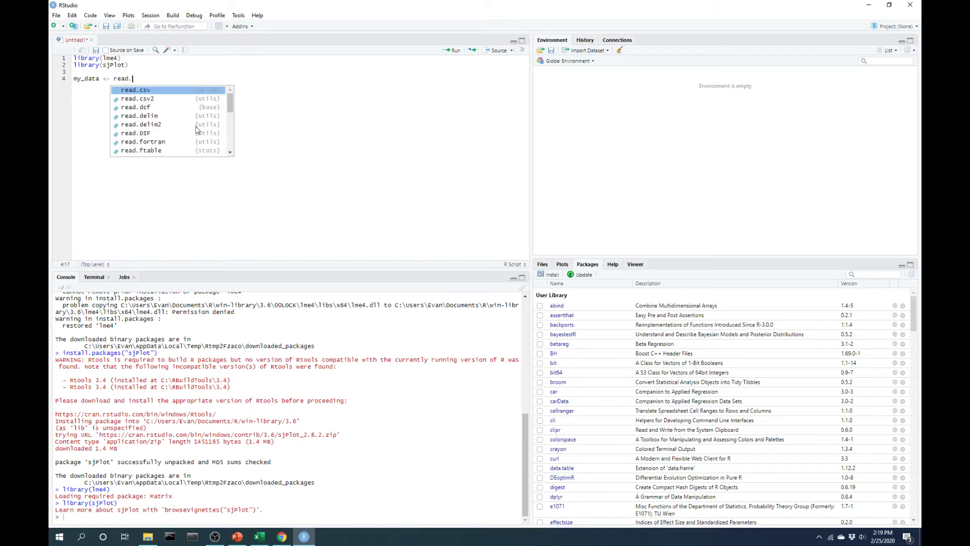
type("table(")
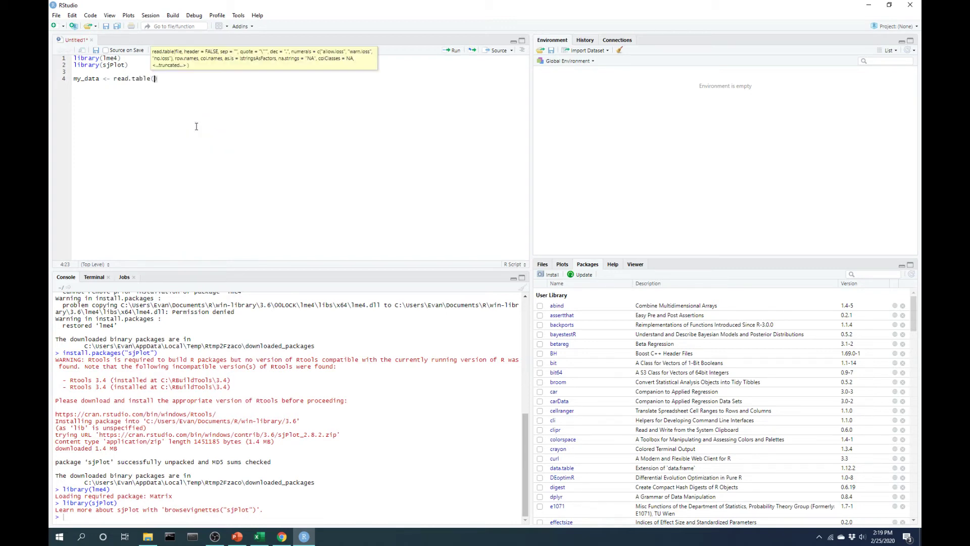
type(")")
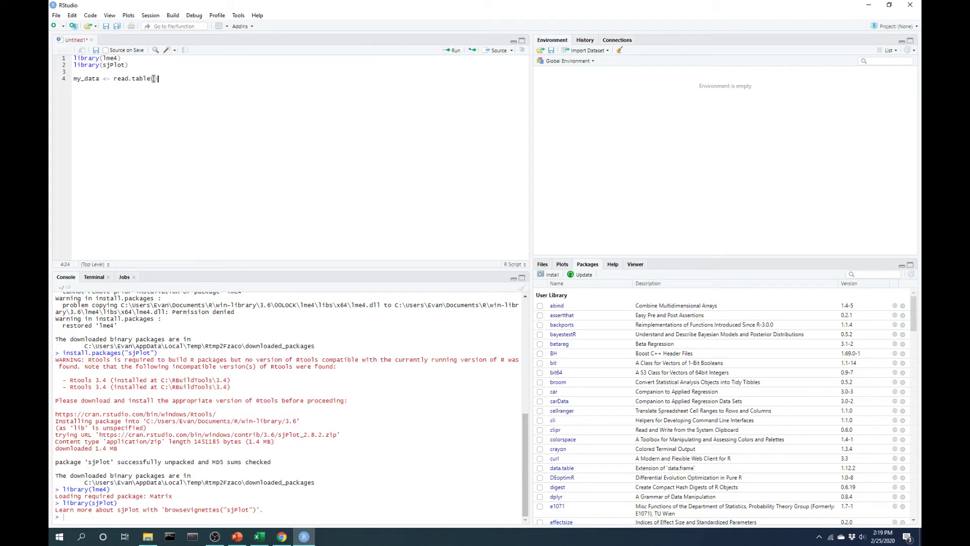
left_click(154, 79)
type("file = 'clipboard")
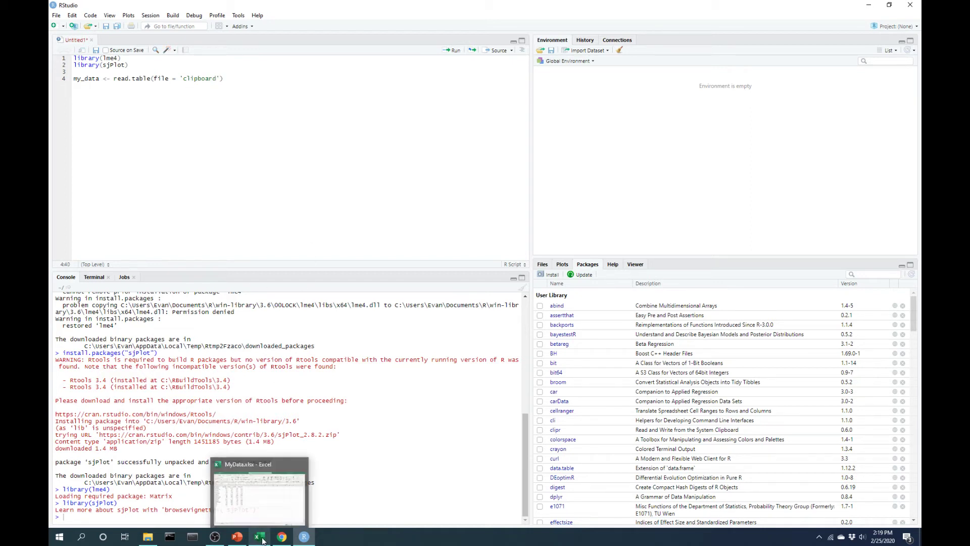
Switch to Excel, move its window so the script stays visible, and copy the full data table A1:E15 including headers.
left_click(255, 484)
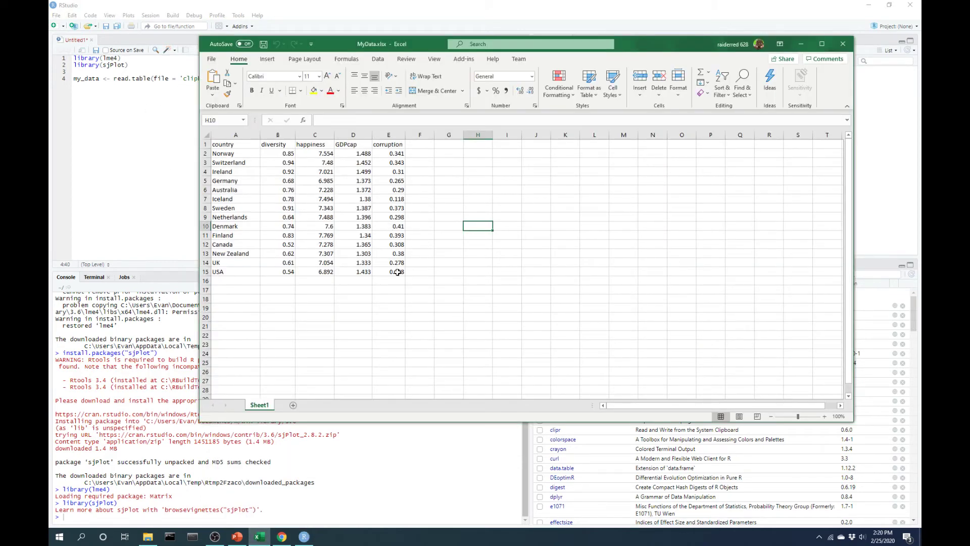
left_click_drag(430, 44, 487, 41)
left_click(190, 78)
left_click_drag(183, 78, 206, 79)
left_click(206, 79)
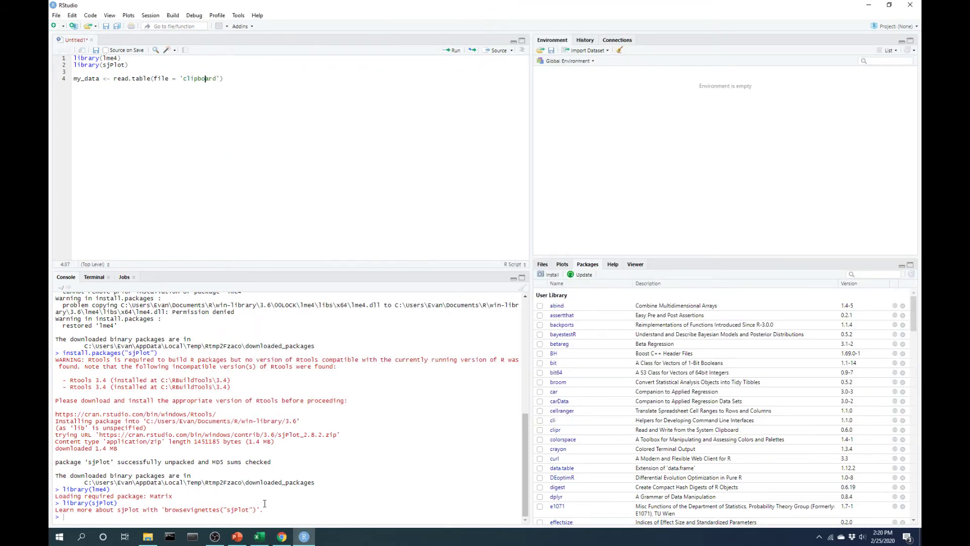
left_click(260, 537)
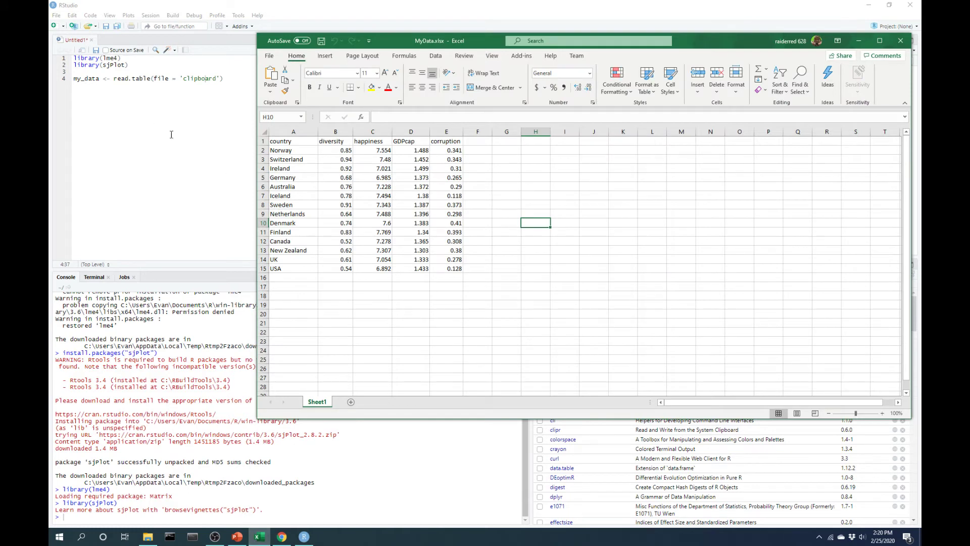
left_click_drag(447, 268, 282, 142)
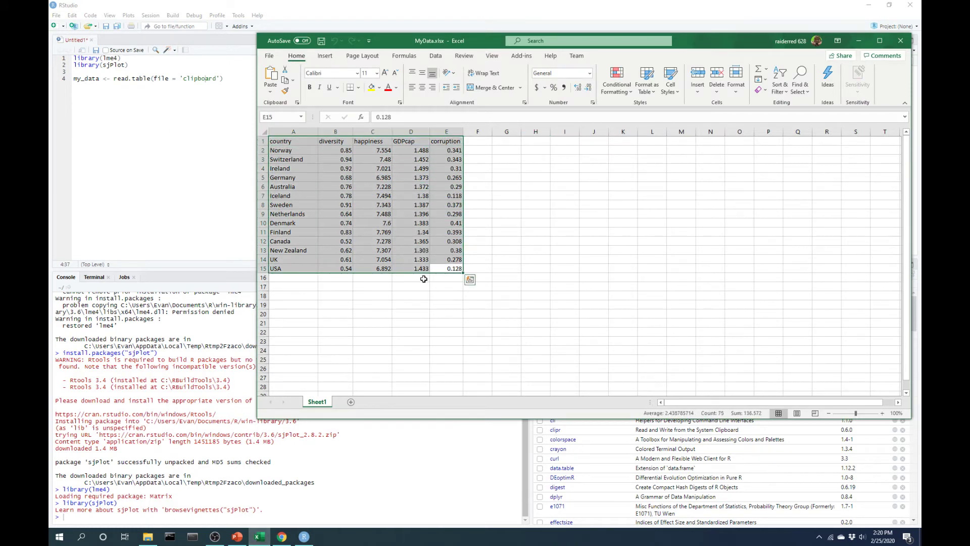
key("ctrl+c")
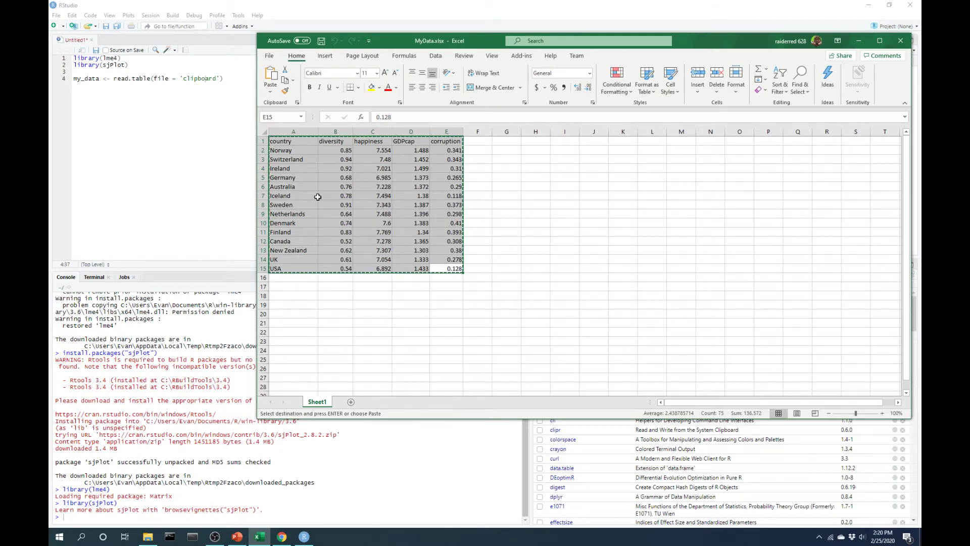
Back in RStudio, add the tab separator argument sep = '\t' to the read.table call on line 4.
left_click(184, 125)
left_click(221, 74)
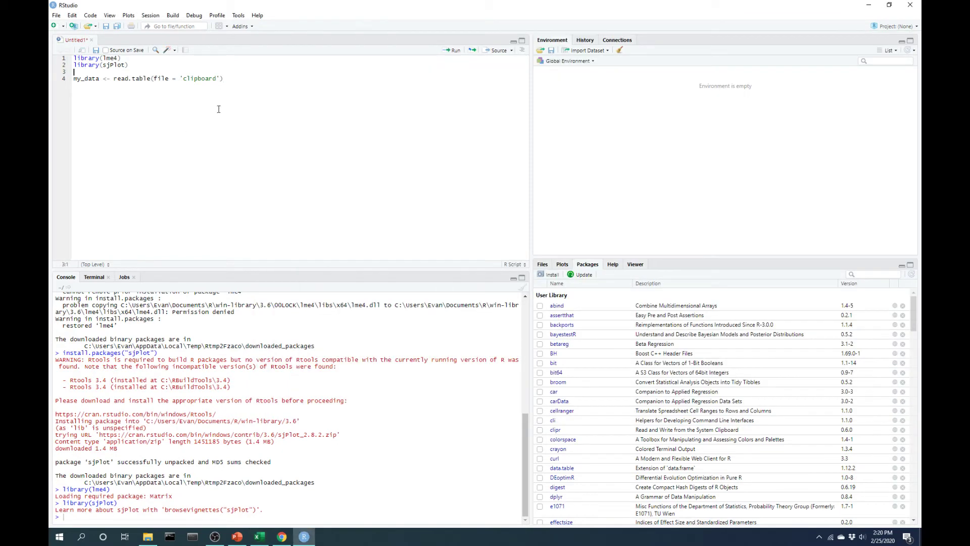
left_click(221, 79)
type(", sep =")
left_click(259, 537)
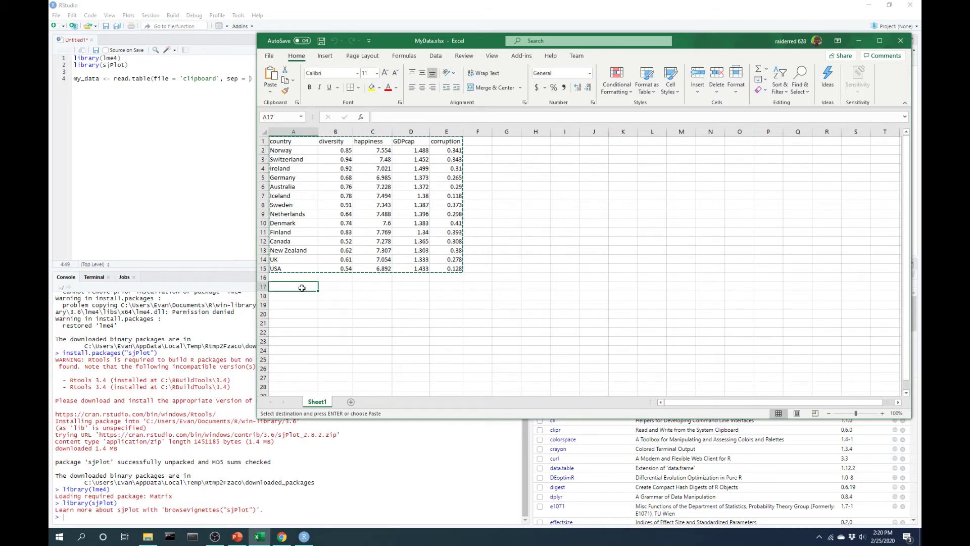
left_click(335, 289)
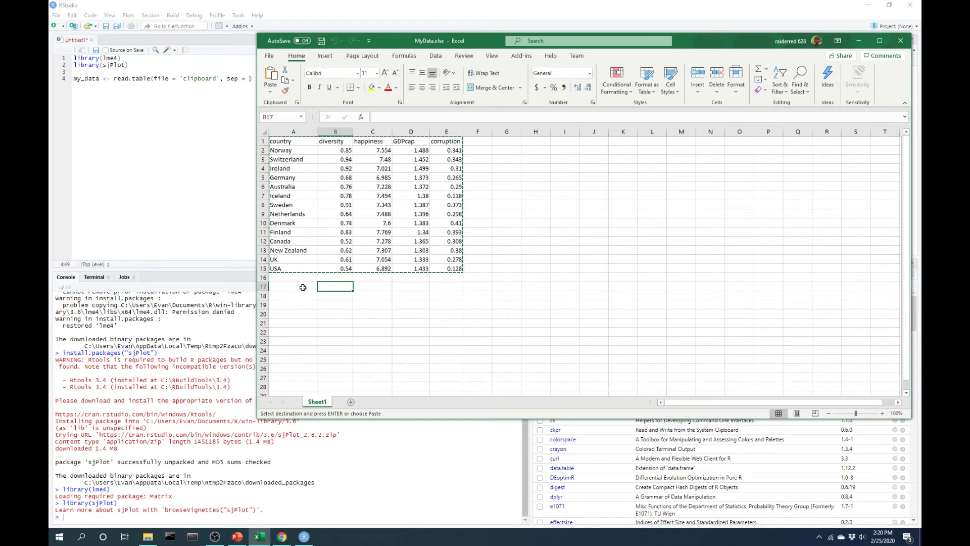
key("Right")
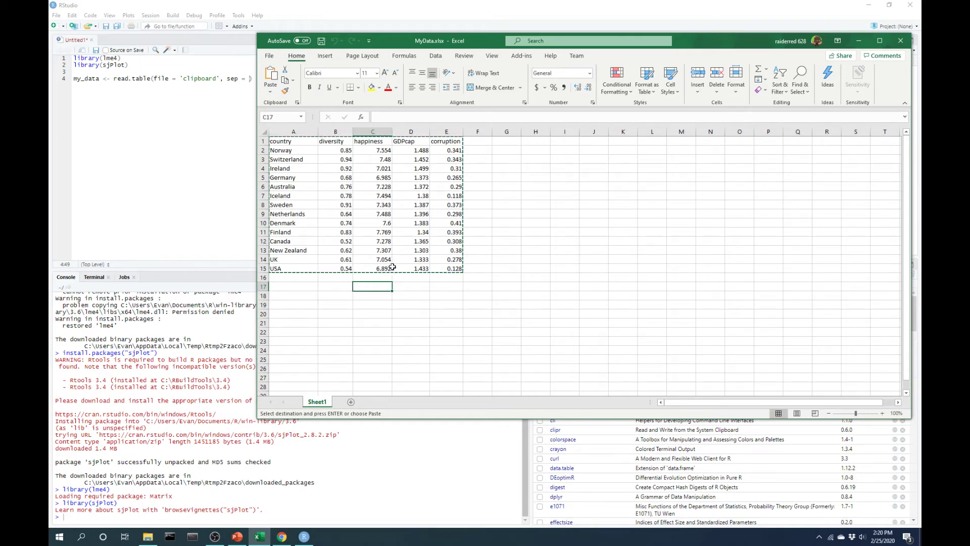
left_click(210, 101)
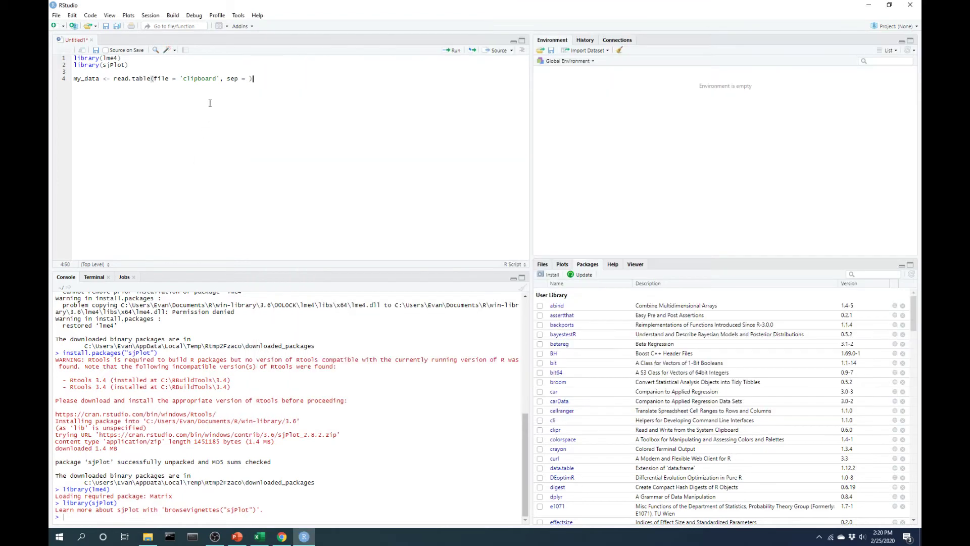
key("BackSpace")
type("'")
type("\\")
type("t")
Add header = TRUE to the read.table call and check the header row A1:E1 in the Excel sheet.
left_click(265, 79)
type(", header ")
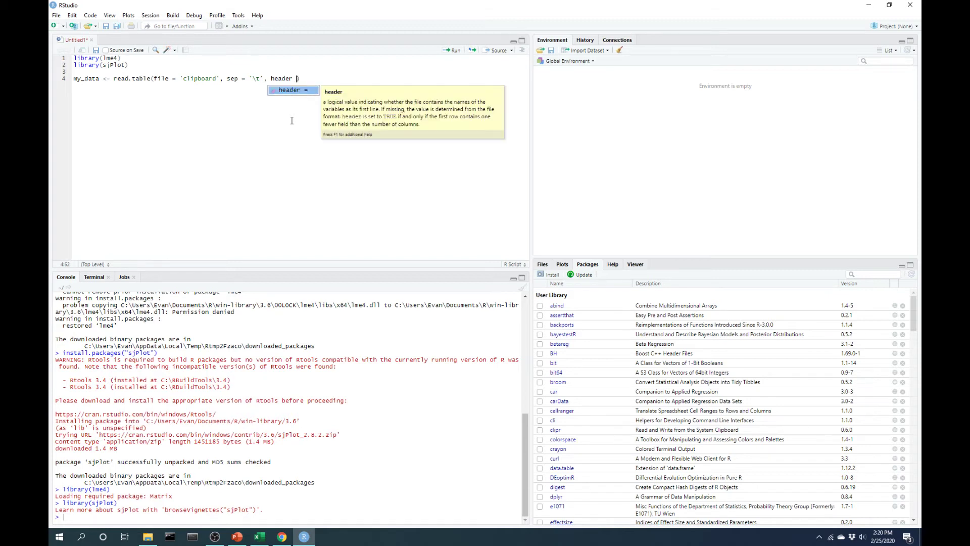
type("= TRUE")
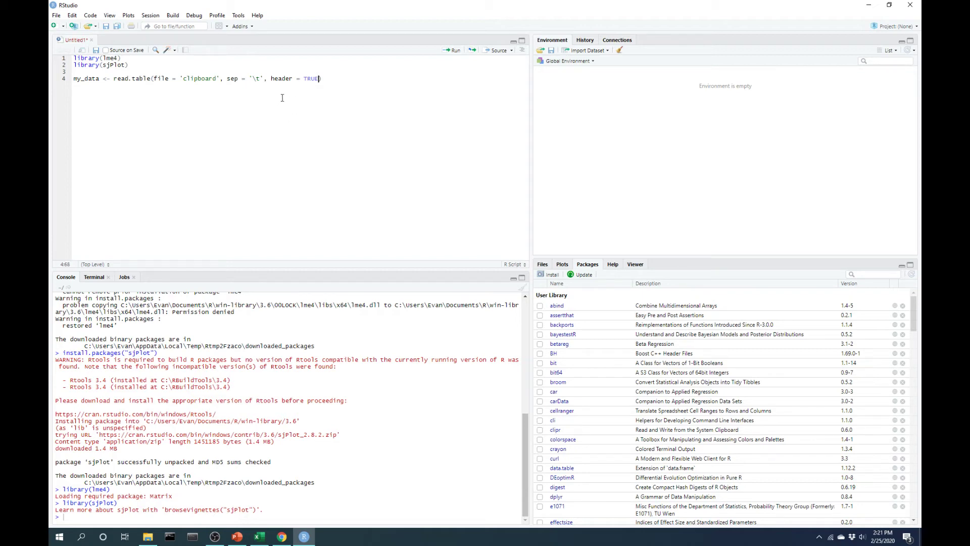
left_click(259, 537)
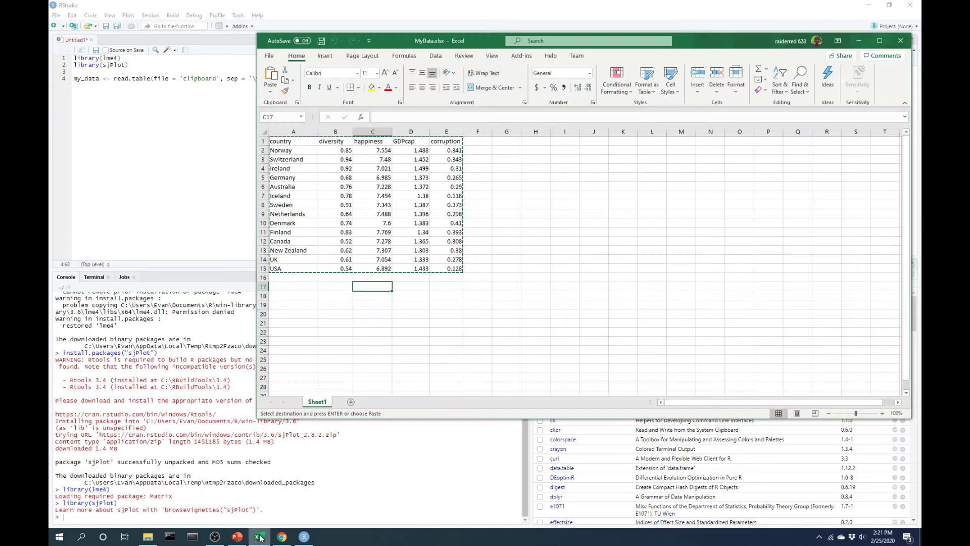
left_click(333, 168)
left_click(291, 141)
left_click_drag(290, 141, 442, 141)
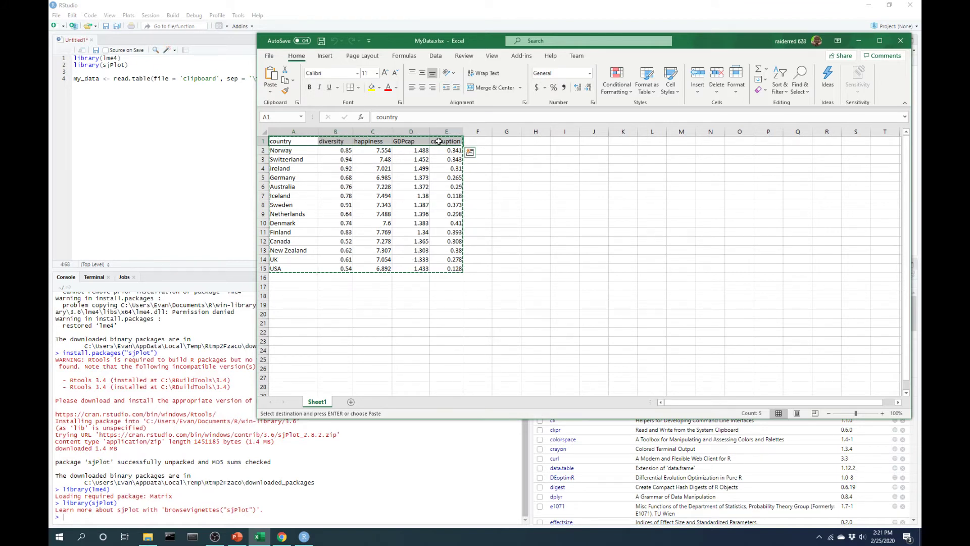
Return to RStudio, run the read.table line to load the copied data, and open my_data in the data viewer.
left_click(219, 151)
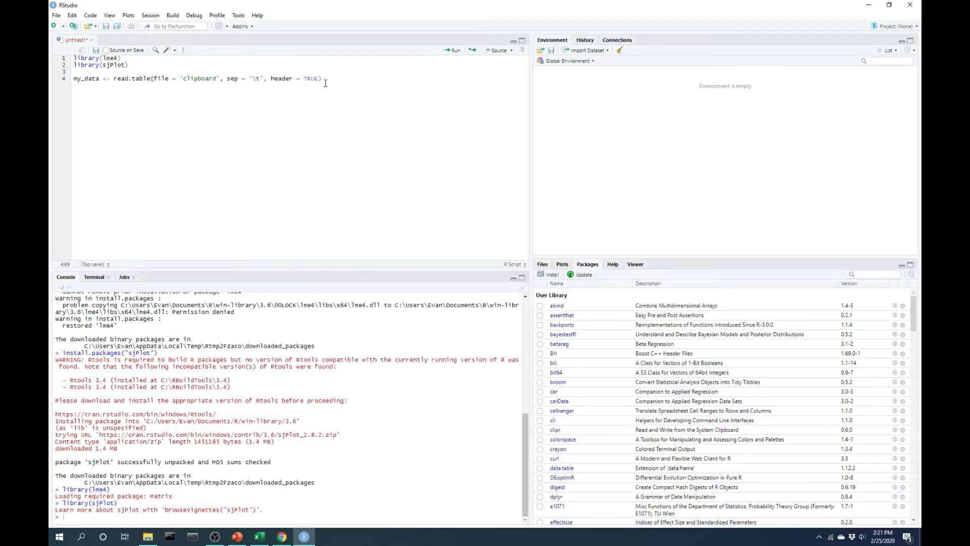
left_click_drag(323, 79, 72, 79)
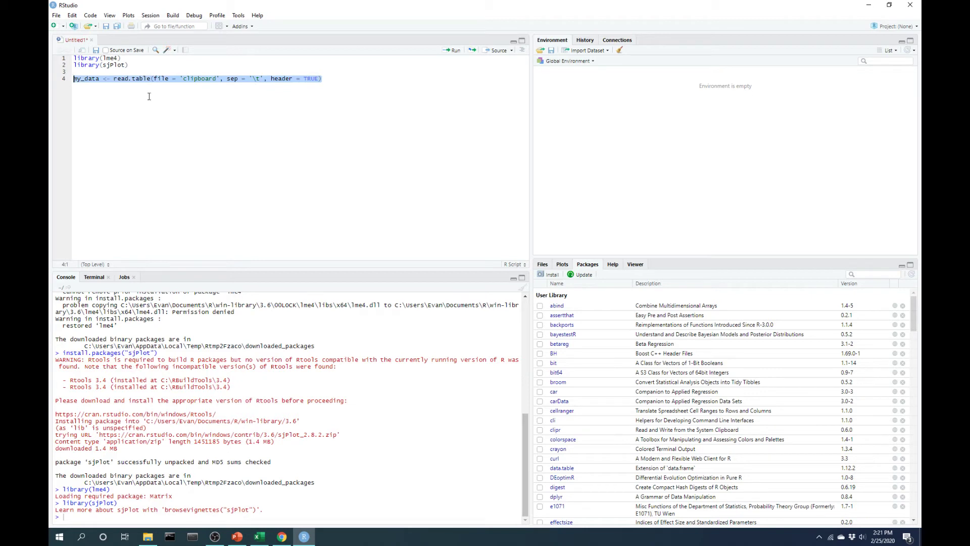
left_click(452, 51)
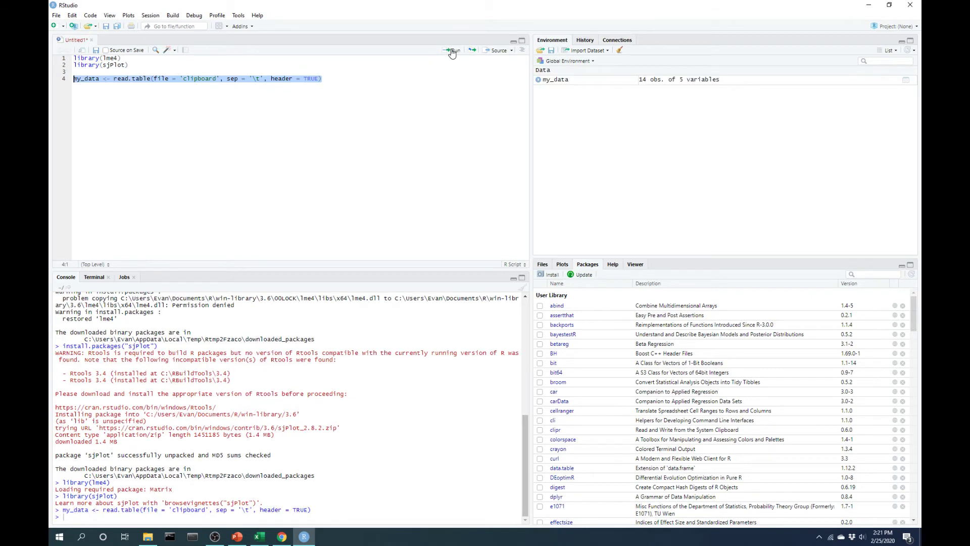
double_click(553, 81)
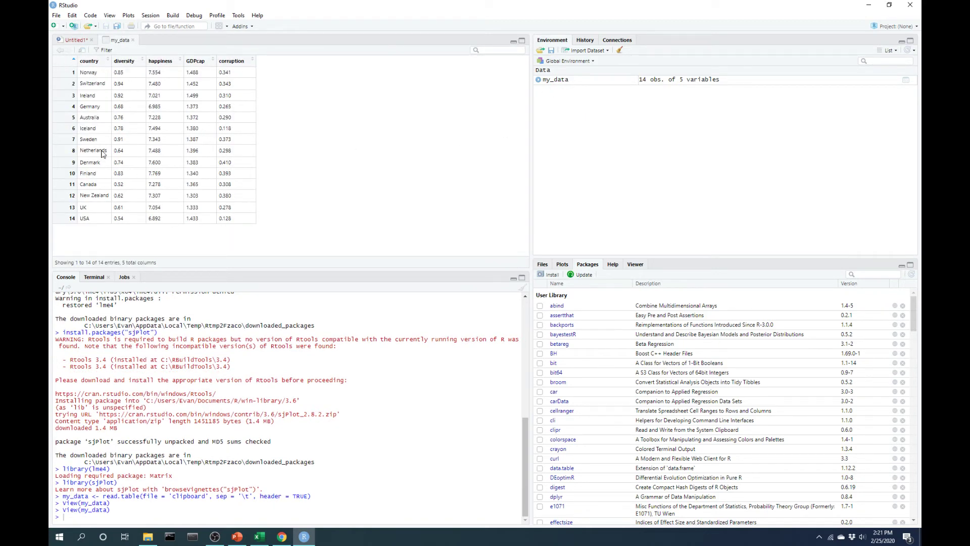
Return to the script and begin a linear model on line 6 with model <- lm().
left_click(75, 40)
left_click(355, 107)
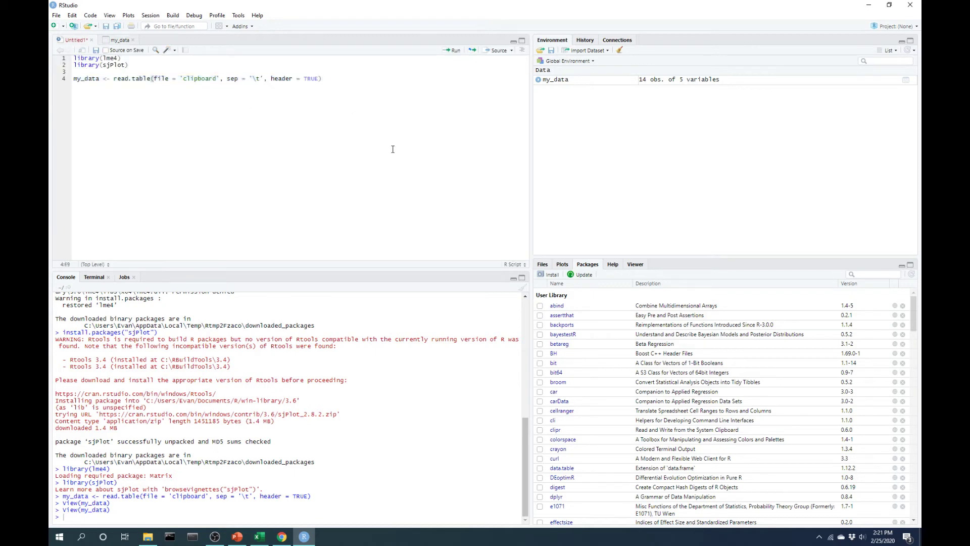
key("Return")
left_click_drag(103, 58, 118, 58)
left_click(79, 95)
type("model ")
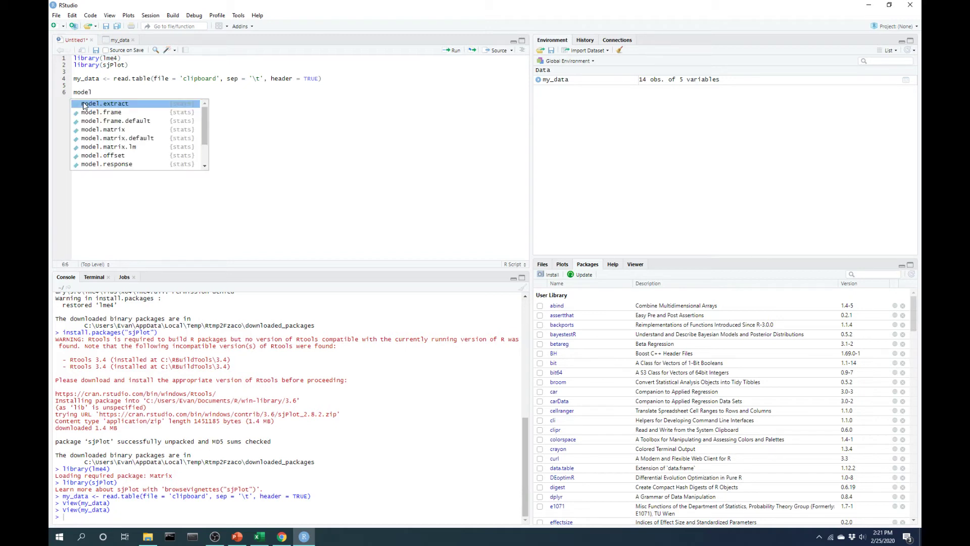
type("<- ")
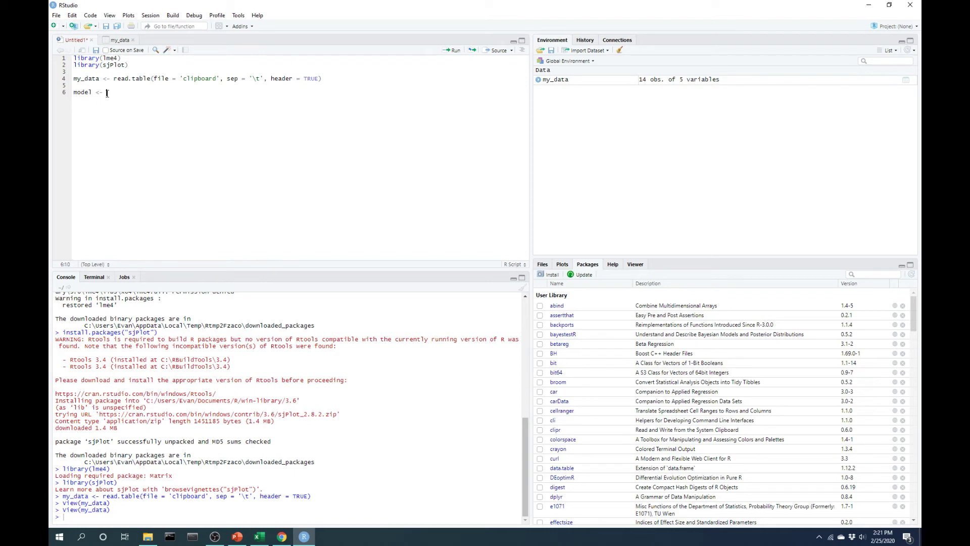
type("lm(")
Check the happiness column header in the Excel sheet and enter happiness ~ as the response in the lm() call in RStudio.
left_click(259, 536)
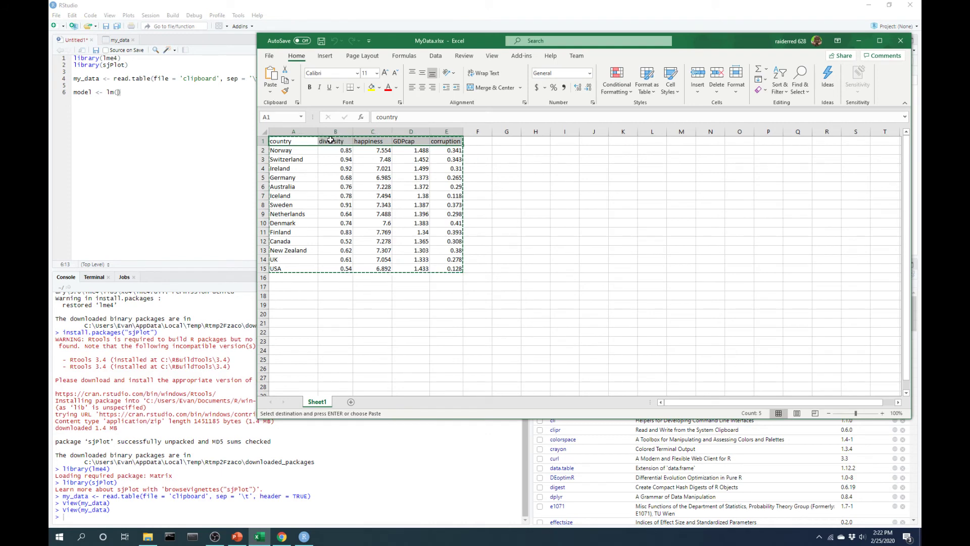
left_click(361, 144)
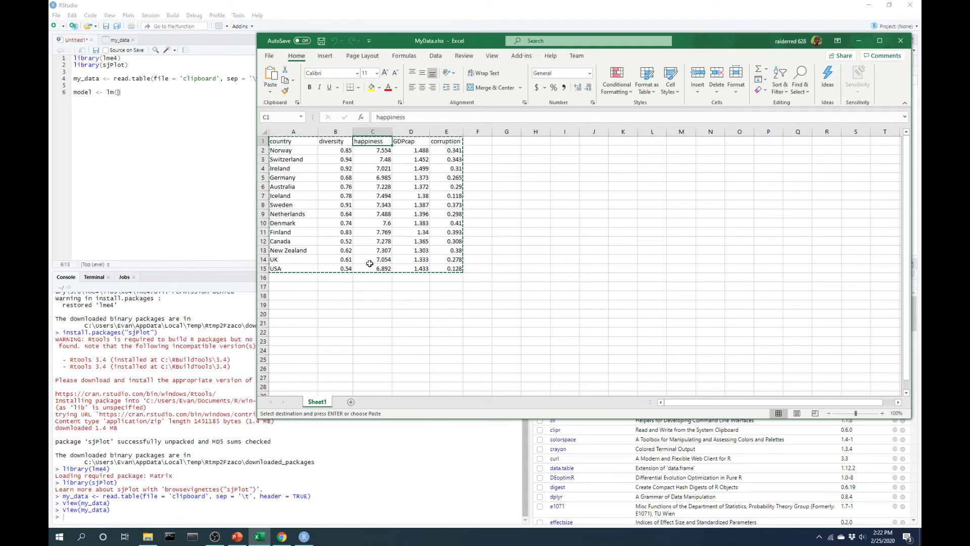
left_click(118, 93)
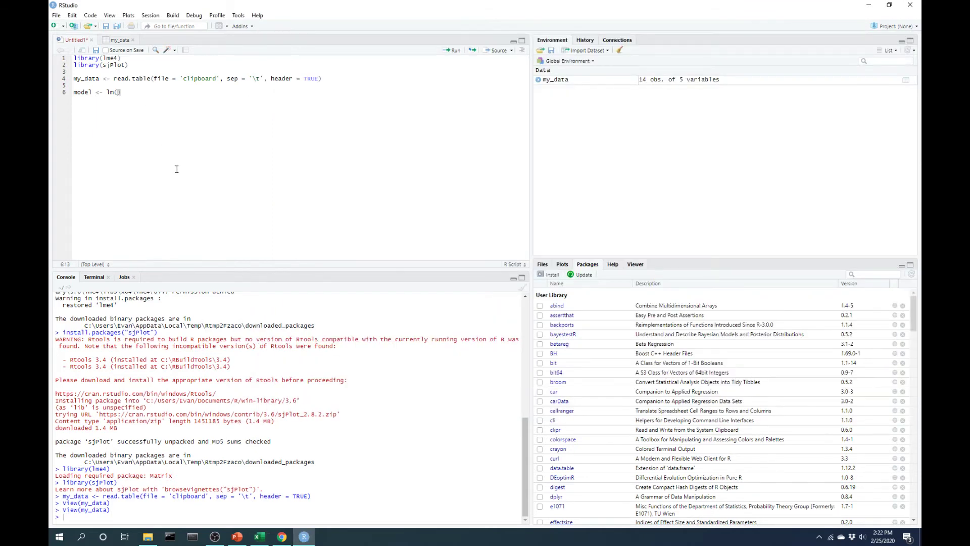
type("happiness ~")
Check the diversity, GDPcap and corruption headers in Excel, and continue the formula in RStudio with diversity + GDPcap +.
left_click(259, 536)
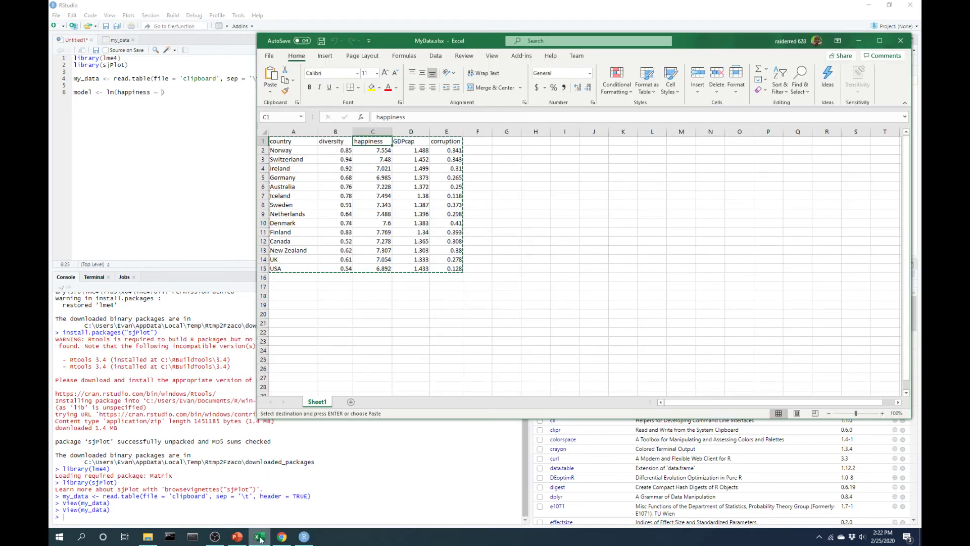
left_click(333, 146)
left_click(413, 145)
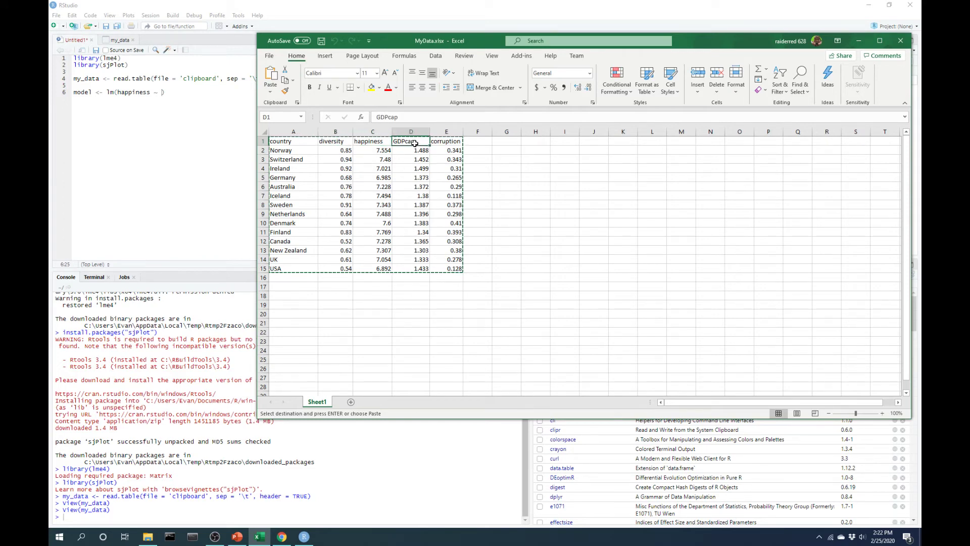
left_click(447, 142)
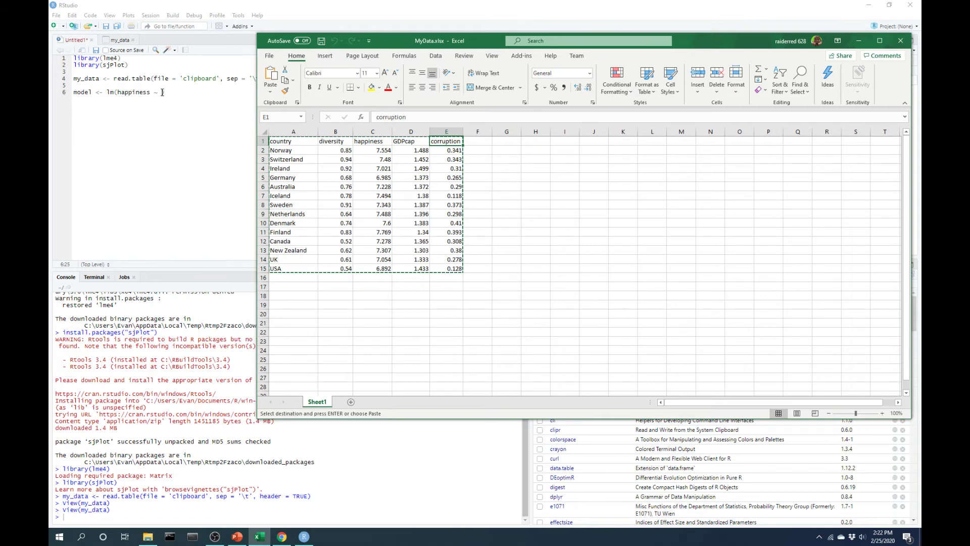
left_click(163, 92)
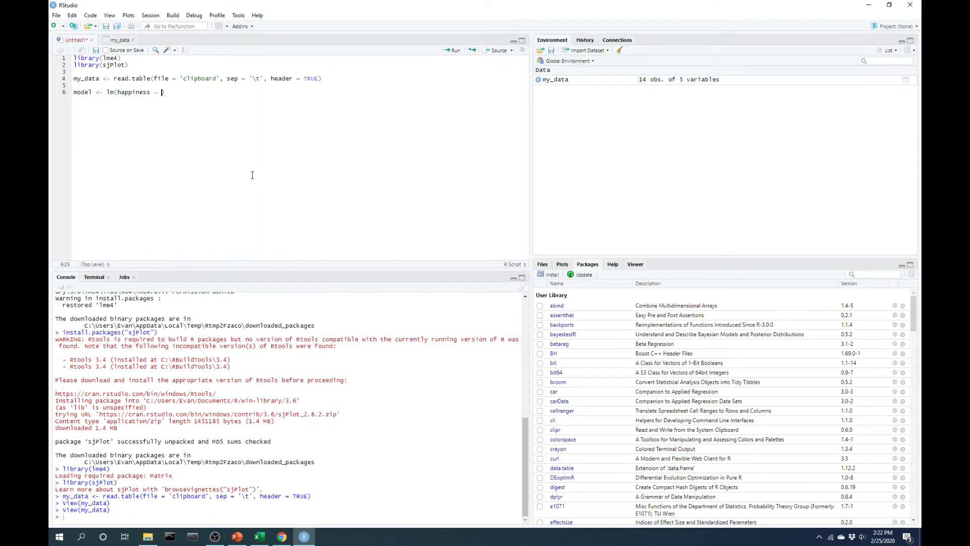
type("diversity + GDPcap")
type("+")
Look at the corruption header in Excel again and add corruption as the third predictor in the RStudio formula.
left_click(260, 536)
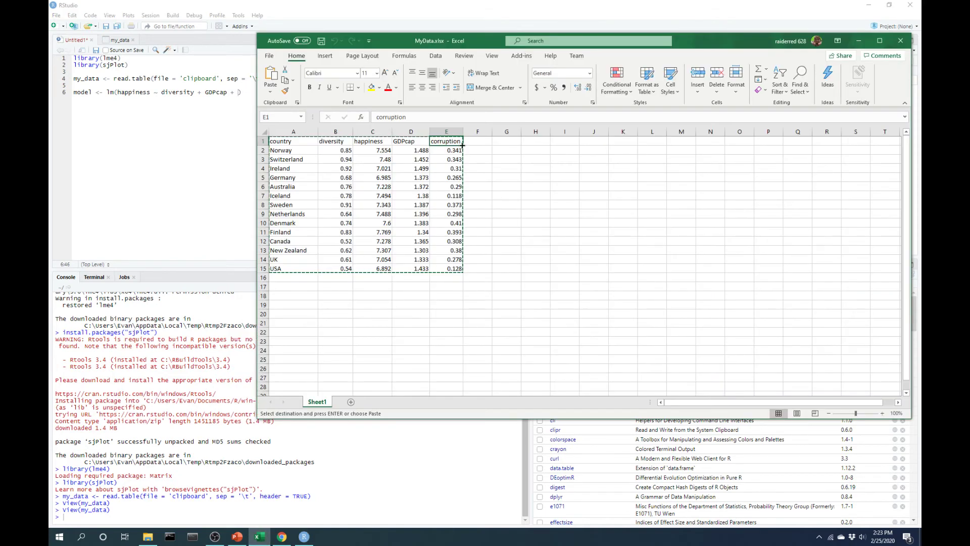
left_click(163, 149)
left_click(239, 92)
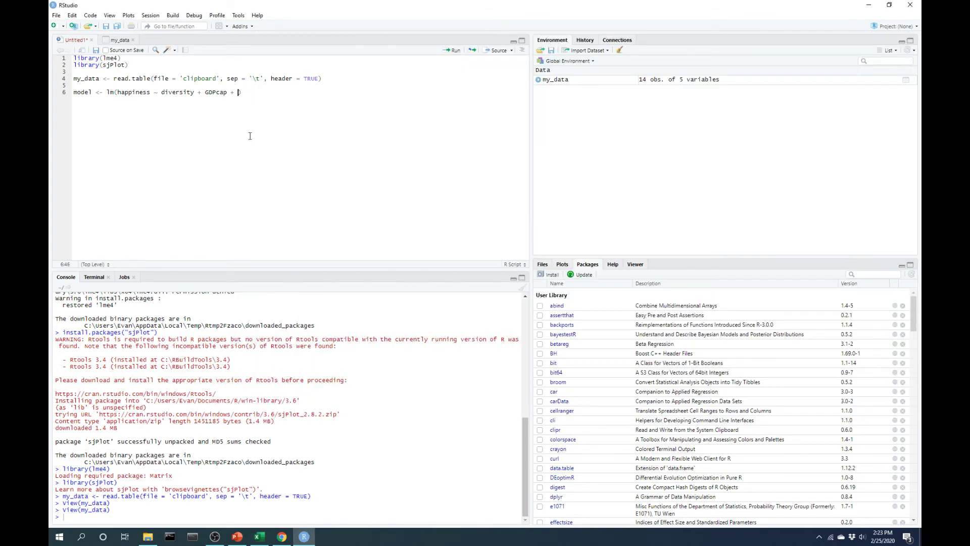
type("corruption")
Review the response and the predictor terms of the lm() formula on line 6.
left_click_drag(275, 92, 119, 93)
left_click(132, 114)
left_click_drag(162, 92, 229, 92)
double_click(239, 93)
left_click_drag(119, 92, 144, 92)
left_click(186, 115)
left_click_drag(161, 92, 194, 92)
left_click_drag(119, 92, 140, 92)
left_click(199, 98)
left_click_drag(205, 93, 219, 93)
Retype the first letter of the corruption term in the model formula.
left_click(238, 93)
key("Delete")
type("c")
left_click(251, 93)
left_click_drag(165, 93, 140, 98)
key("End")
Add the argument data = my_data to the lm() call on line 6 and run that line.
left_click(277, 92)
type(", data")
key("Tab")
left_click_drag(117, 93, 187, 95)
left_click(186, 107)
left_click_drag(99, 79, 73, 80)
left_click(308, 92)
type("my_data")
left_click_drag(336, 92, 73, 95)
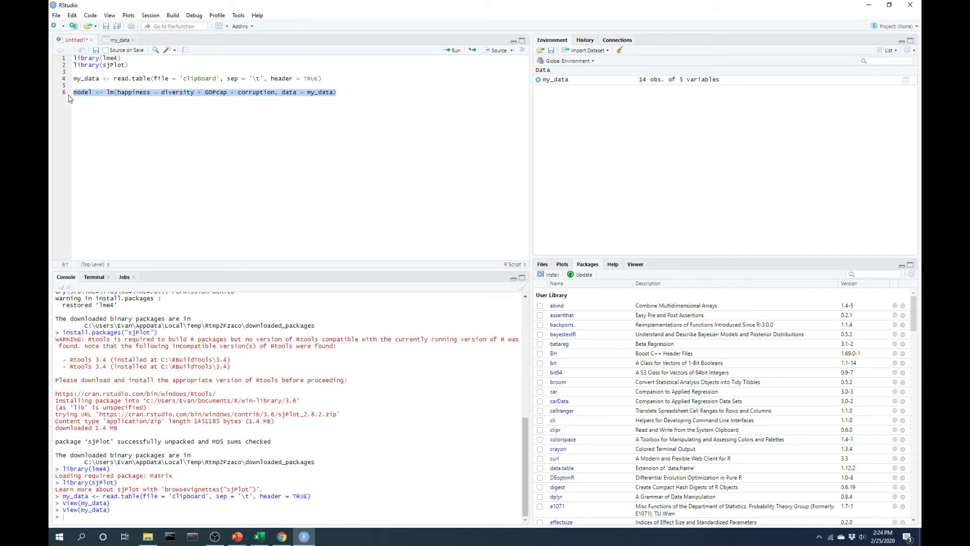
left_click(456, 51)
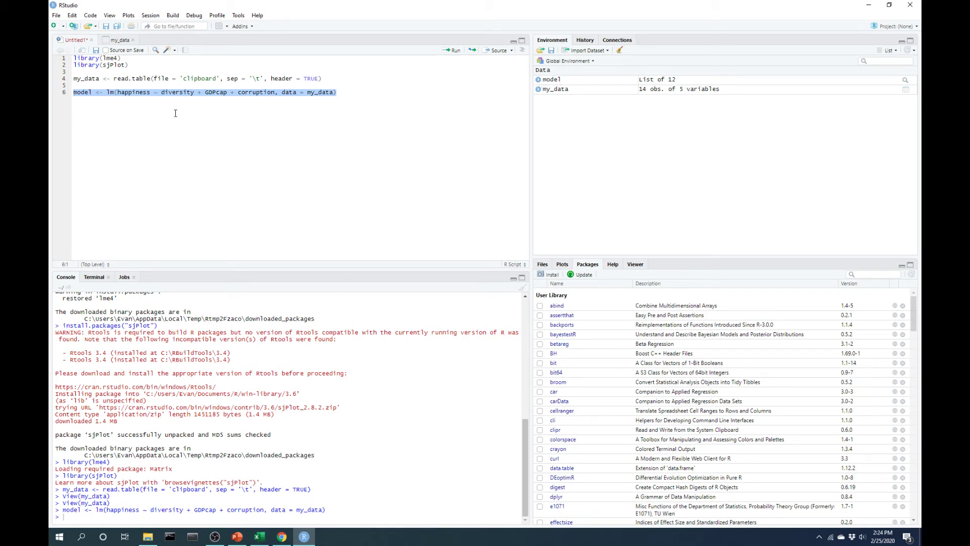
Add summary(model) on line 8 of the script and run it.
left_click(336, 92)
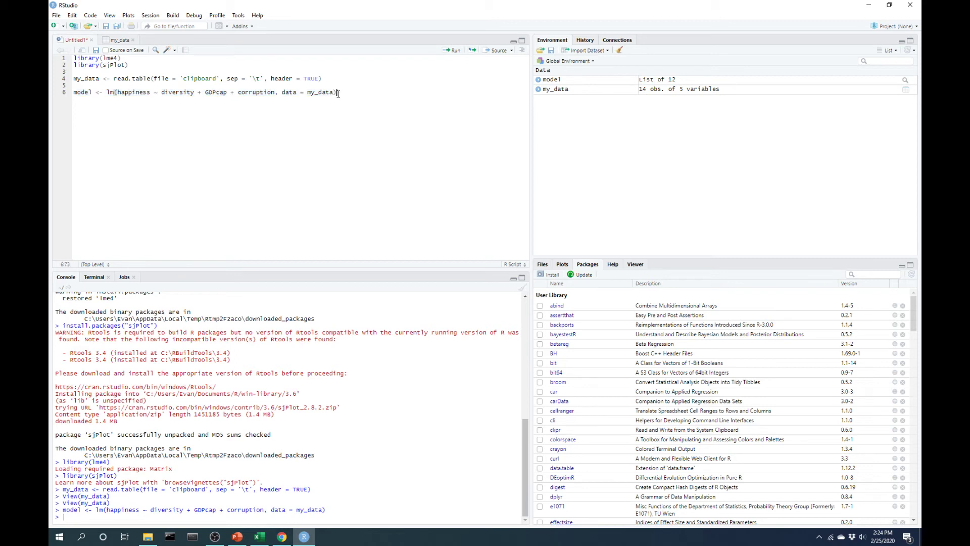
key("Return")
key("Return")
type("summary(")
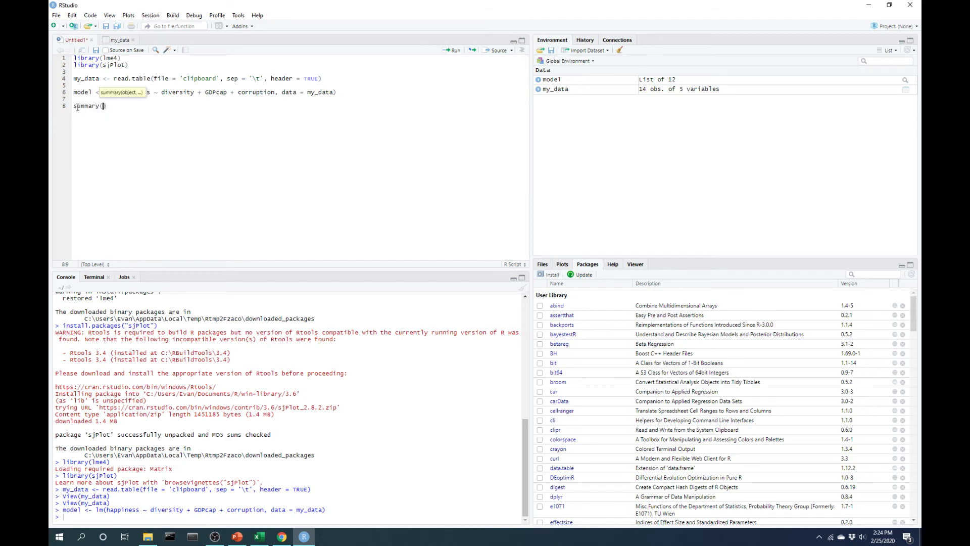
type("model")
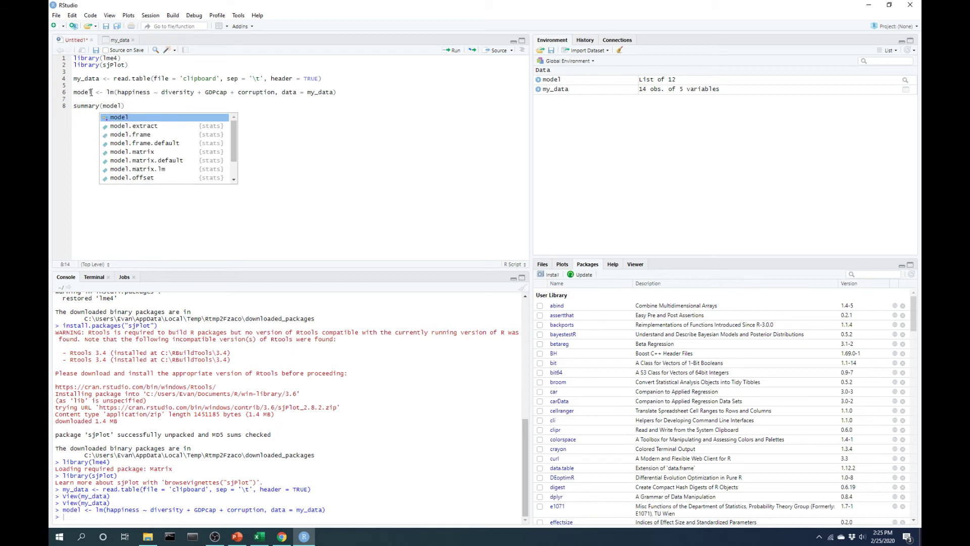
left_click(115, 102)
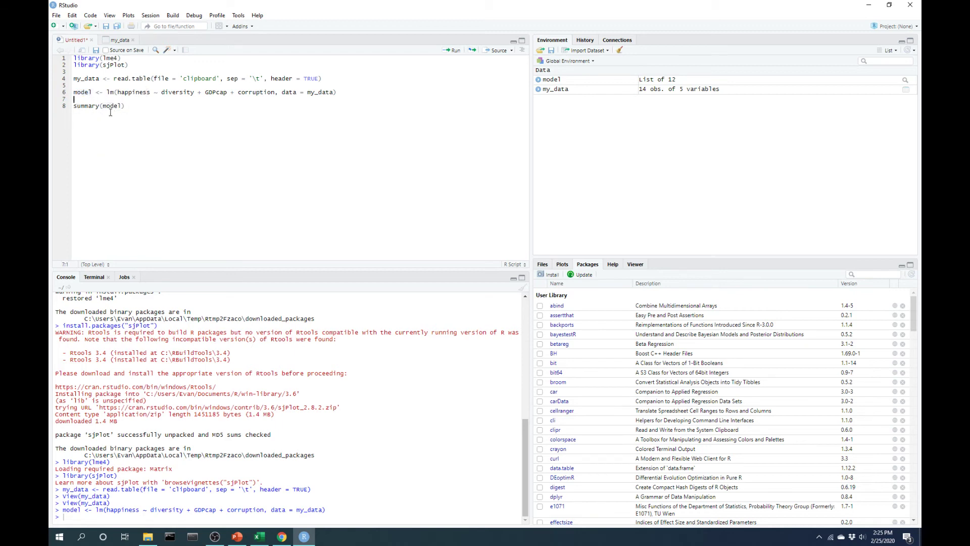
left_click(127, 106)
left_click_drag(126, 106, 73, 106)
left_click(451, 50)
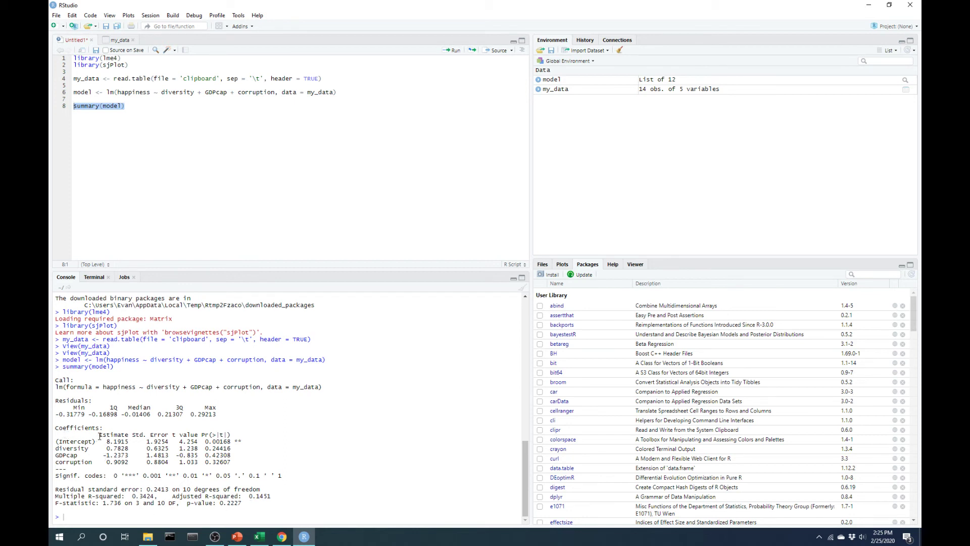
Examine the coefficient estimates and the significance codes in the model summary in the console.
left_click_drag(99, 436, 130, 464)
left_click_drag(102, 455, 121, 455)
left_click(122, 455)
left_click_drag(104, 455, 130, 456)
left_click(124, 456)
left_click_drag(232, 476, 217, 478)
left_click(217, 477)
Glance at the Excel data, return to RStudio and examine the predictors' p-values and the F-statistic line of the summary.
left_click(259, 536)
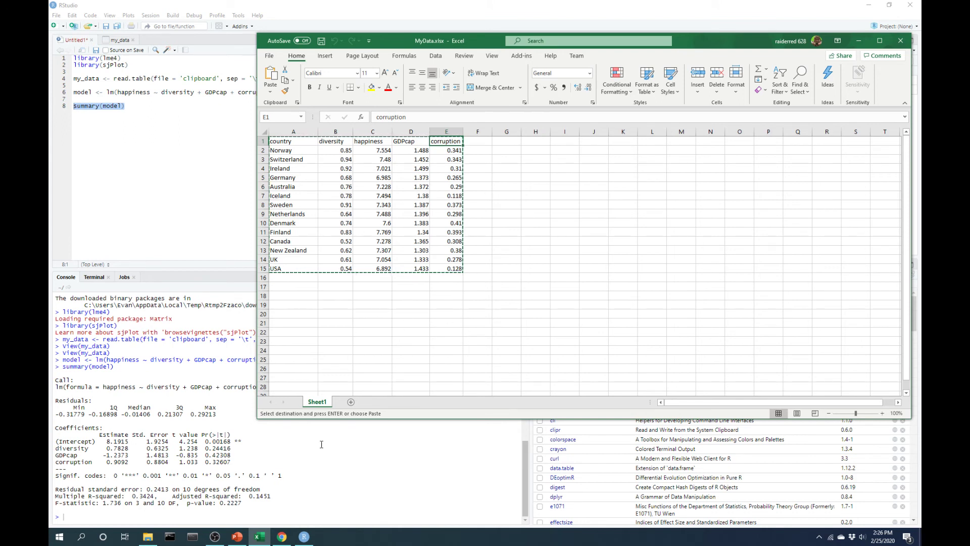
left_click(242, 371)
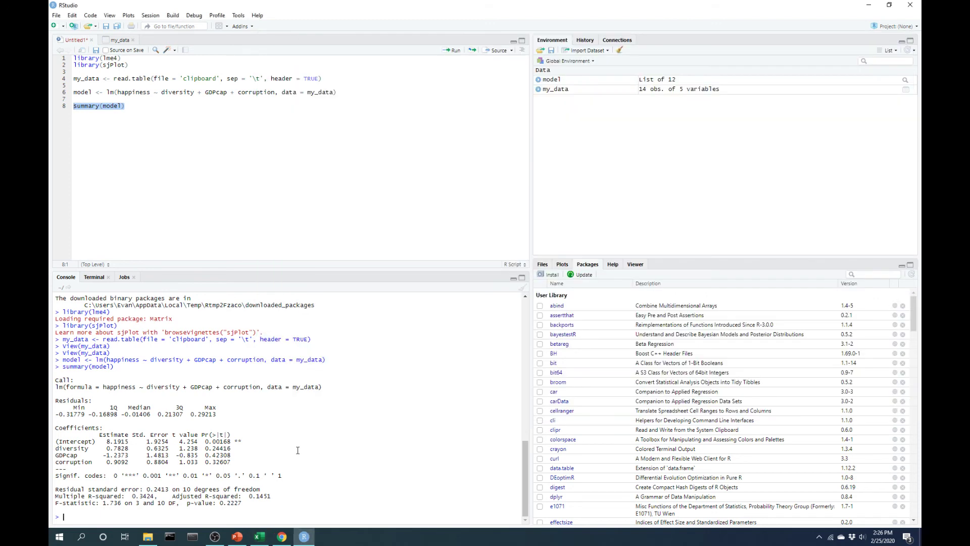
left_click_drag(212, 448, 216, 476)
left_click(223, 456)
left_click(221, 478)
left_click_drag(55, 503, 244, 504)
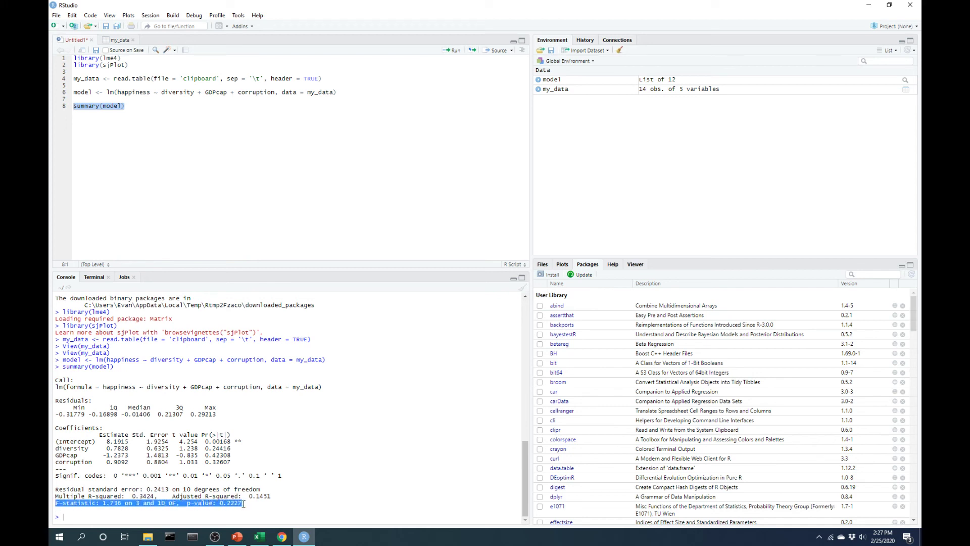
left_click(205, 505)
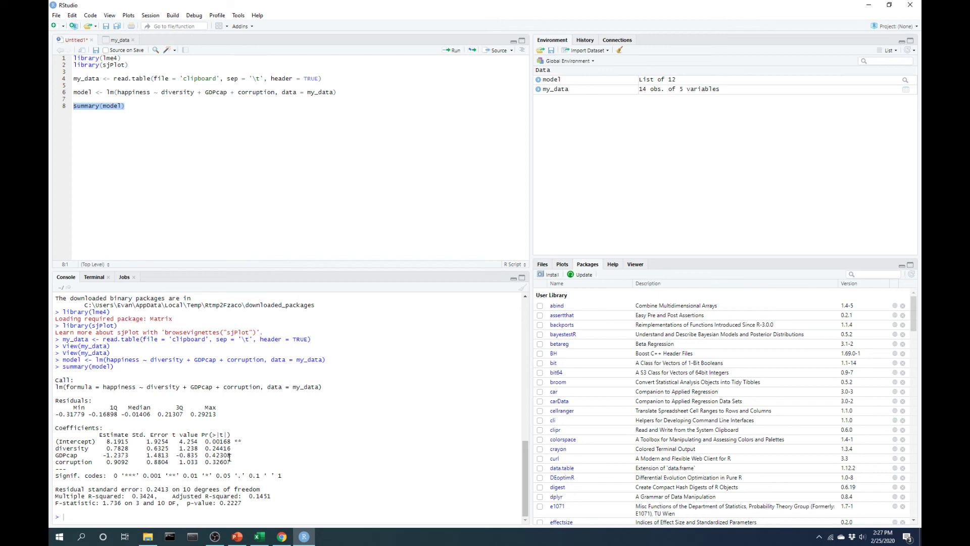
Add tab_model(model) on line 10 of the script and run it to produce a formatted regression table.
left_click(131, 119)
key("Return")
key("Return")
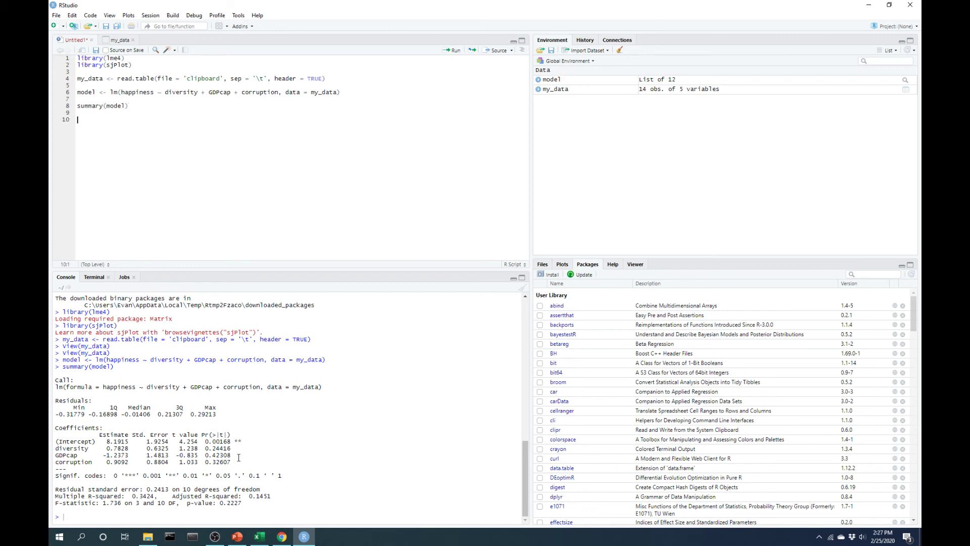
left_click_drag(239, 460, 81, 429)
left_click(135, 448)
left_click(80, 121)
left_click_drag(130, 65, 107, 65)
left_click(79, 121)
type("tab_")
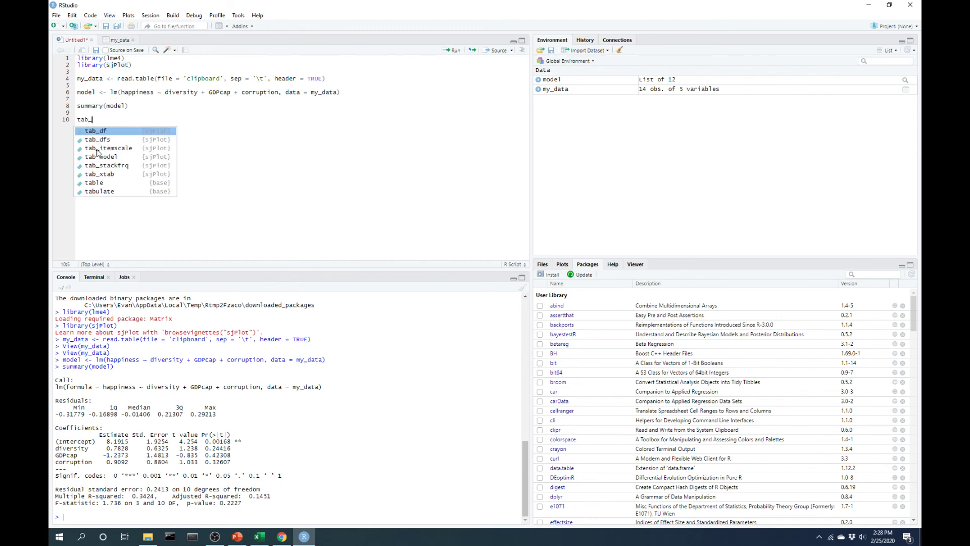
type("model")
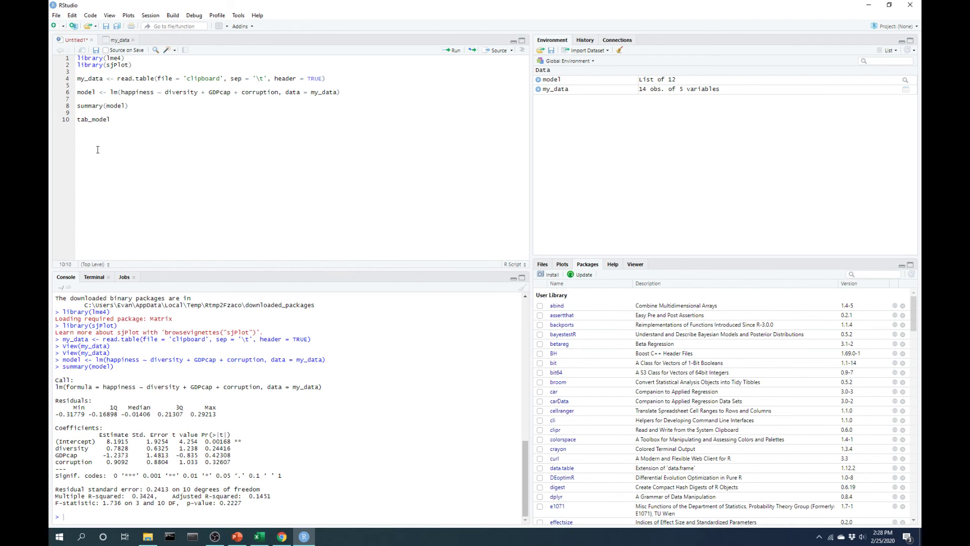
type("(")
type("model")
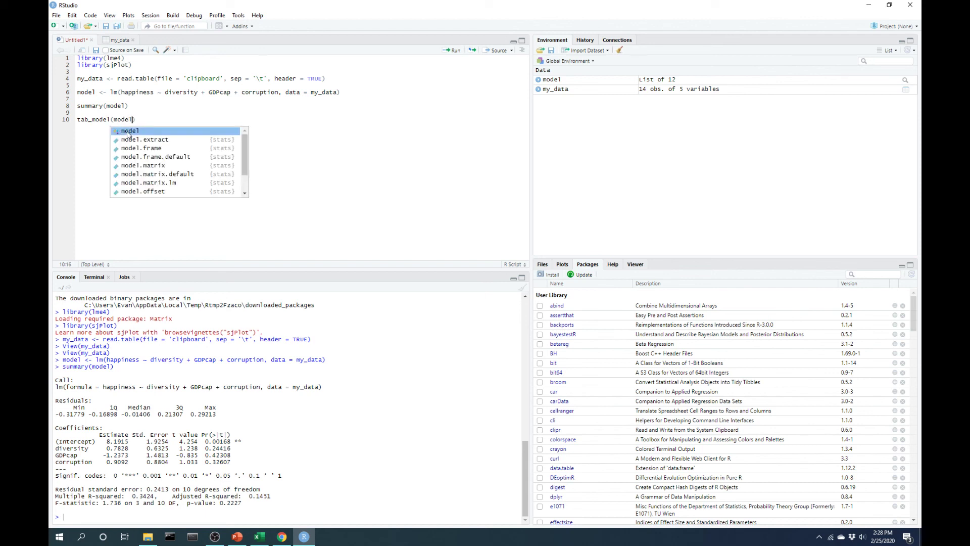
left_click_drag(136, 120, 86, 121)
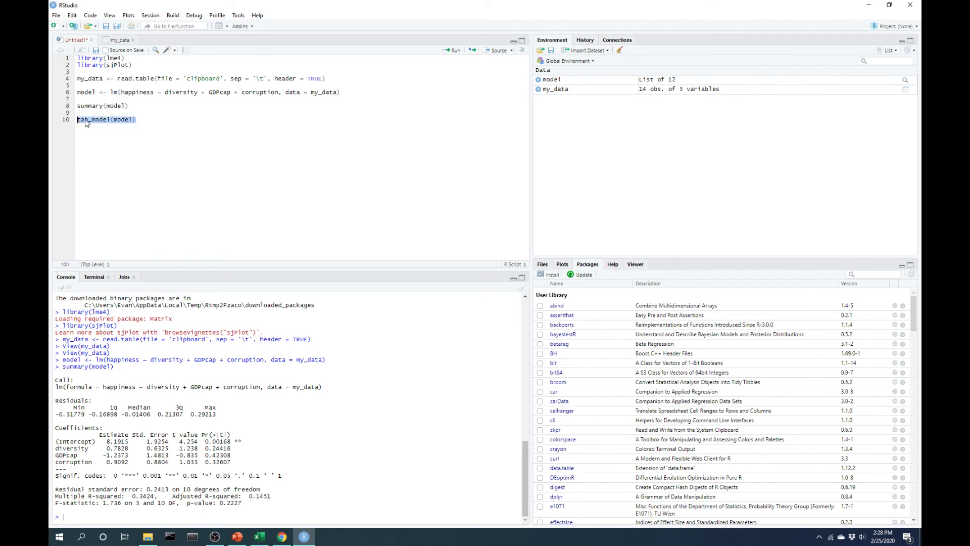
left_click(452, 51)
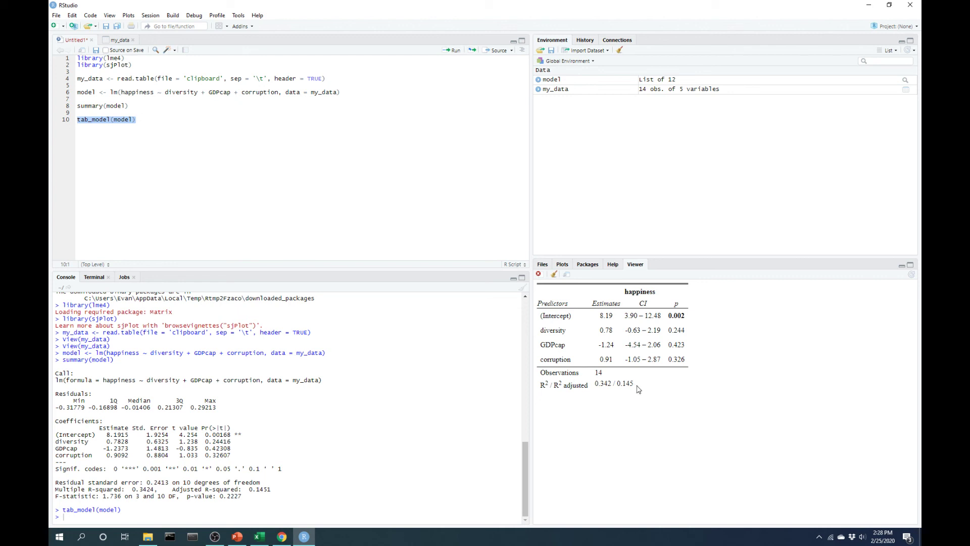
Select the entire regression table in the viewer and copy it.
right_click(616, 341)
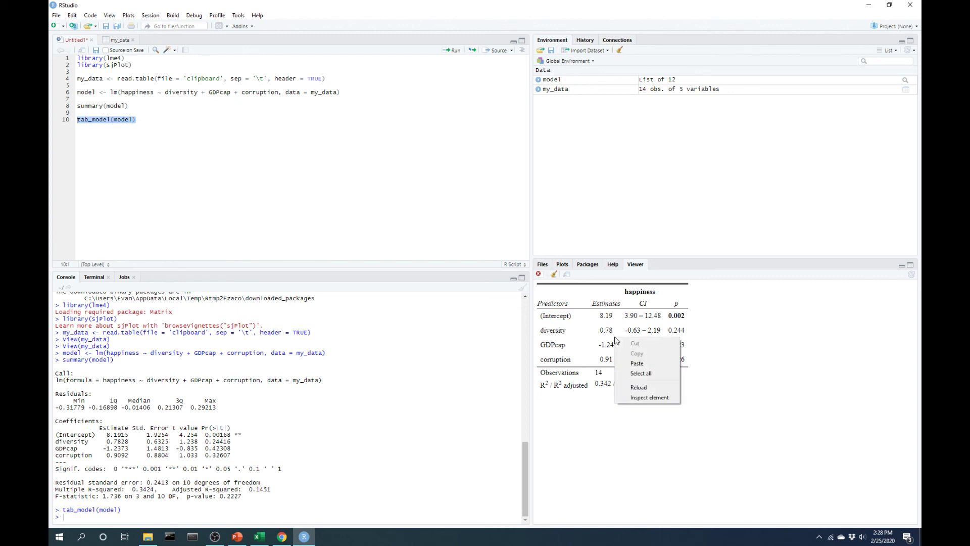
left_click(639, 373)
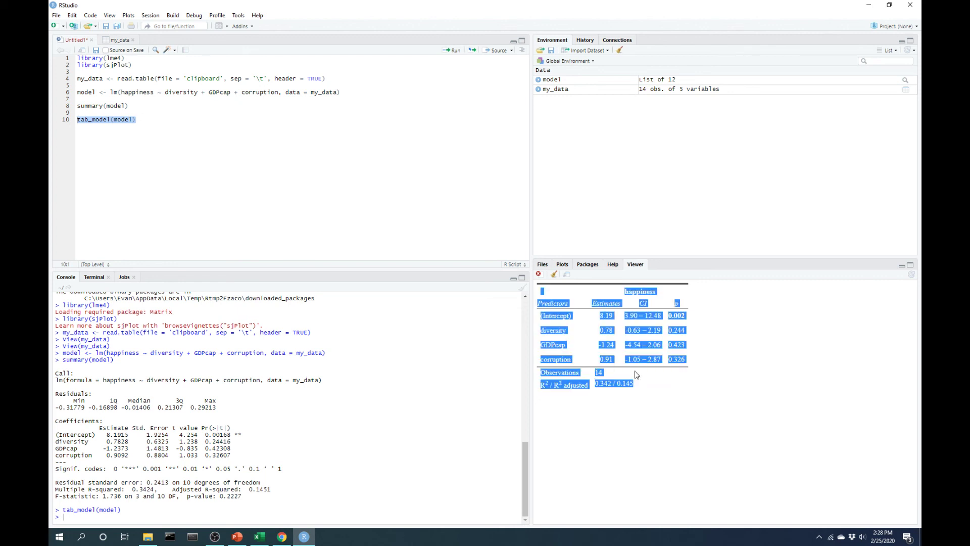
right_click(610, 330)
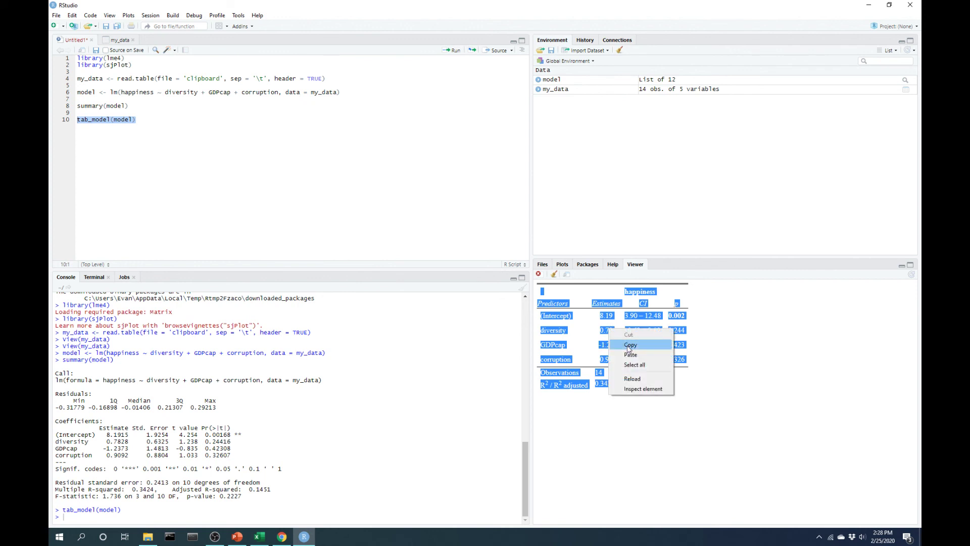
left_click(631, 345)
Launch Word with a blank document and paste the copied regression table into it.
left_click(85, 540)
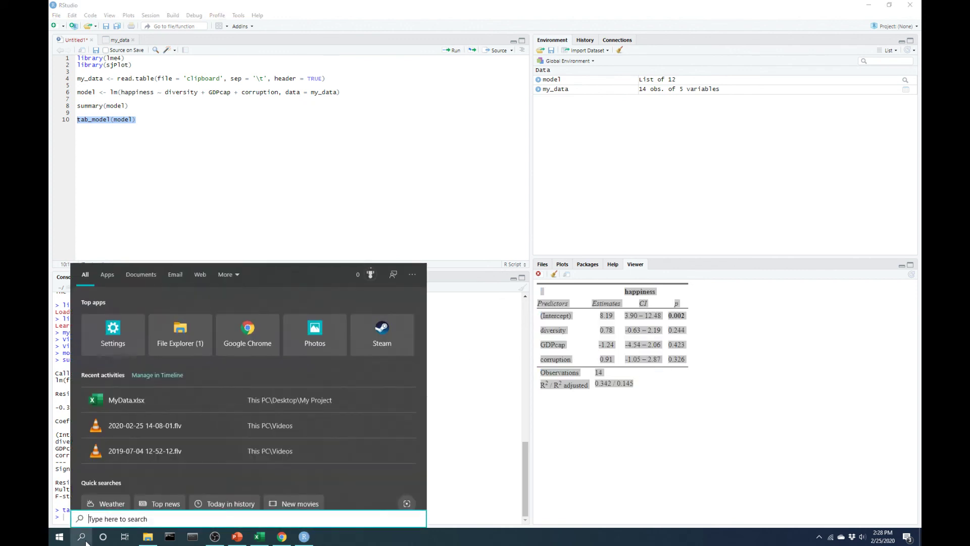
type("word")
left_click(103, 316)
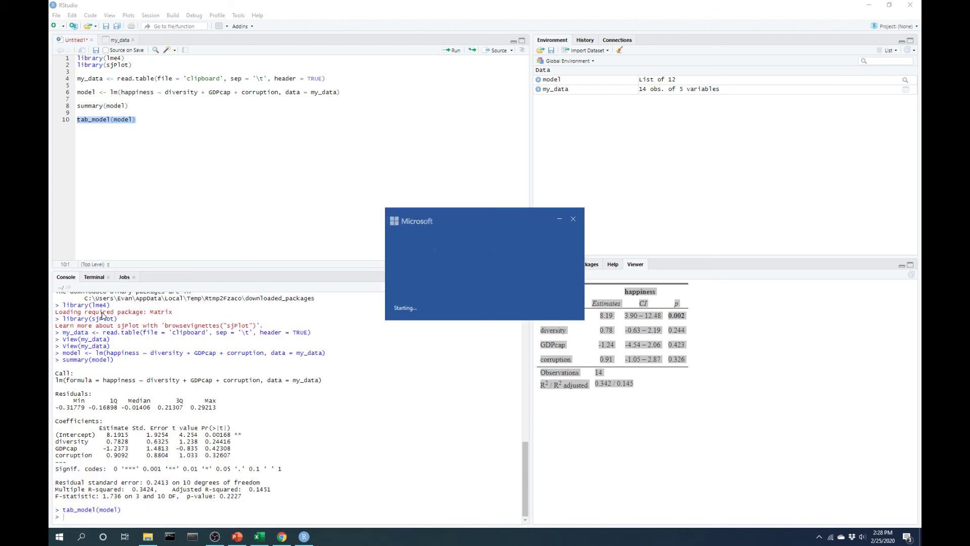
left_click(162, 107)
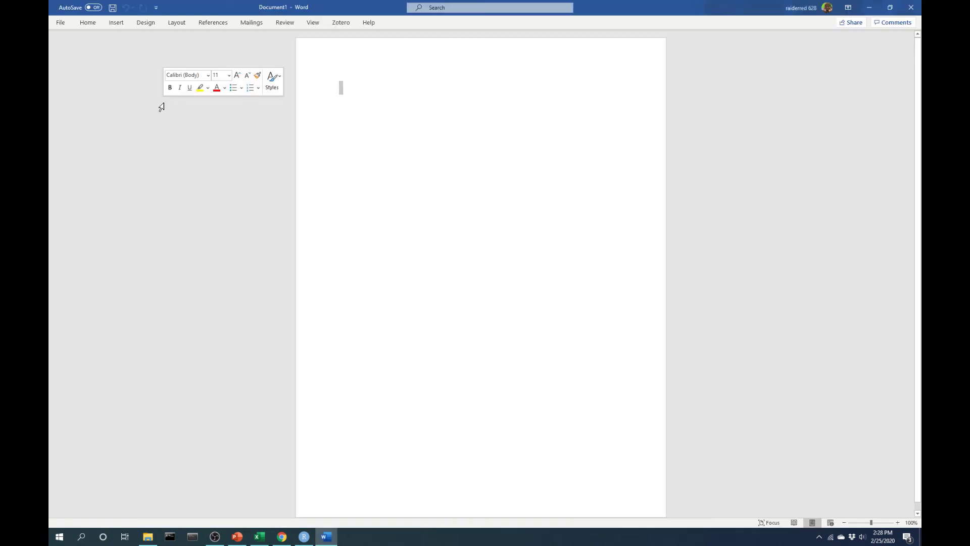
key("ctrl+v")
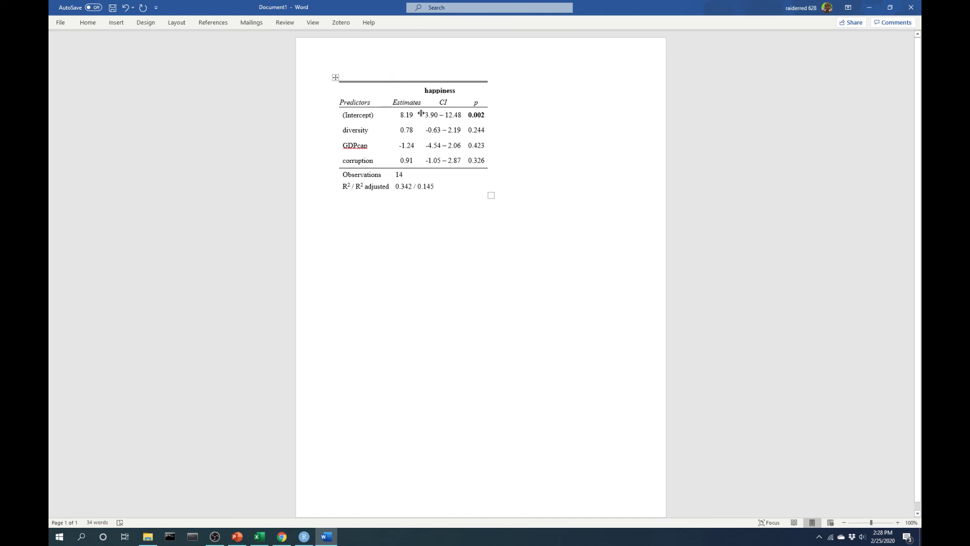
Widen the p column of the pasted regression table and close the Word document without saving it.
mouse_move(421, 114)
left_mouse_down()
mouse_move(441, 116)
mouse_move(418, 119)
left_mouse_up()
left_click_drag(487, 102, 582, 105)
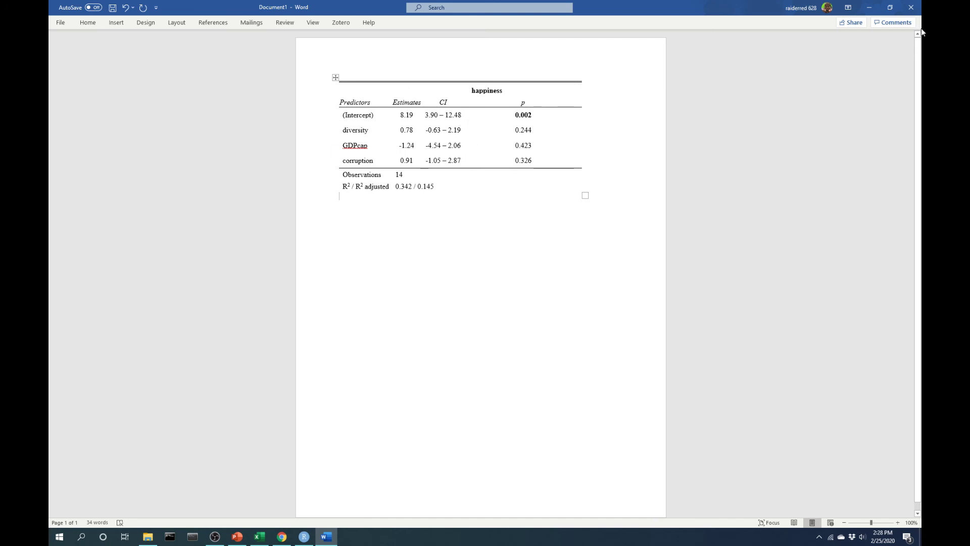
left_click(910, 9)
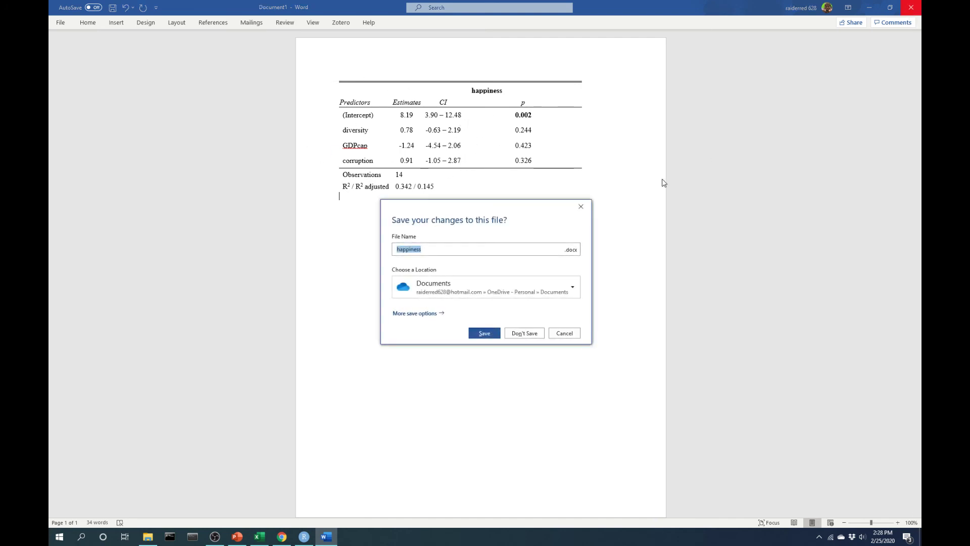
left_click(581, 205)
left_click(911, 7)
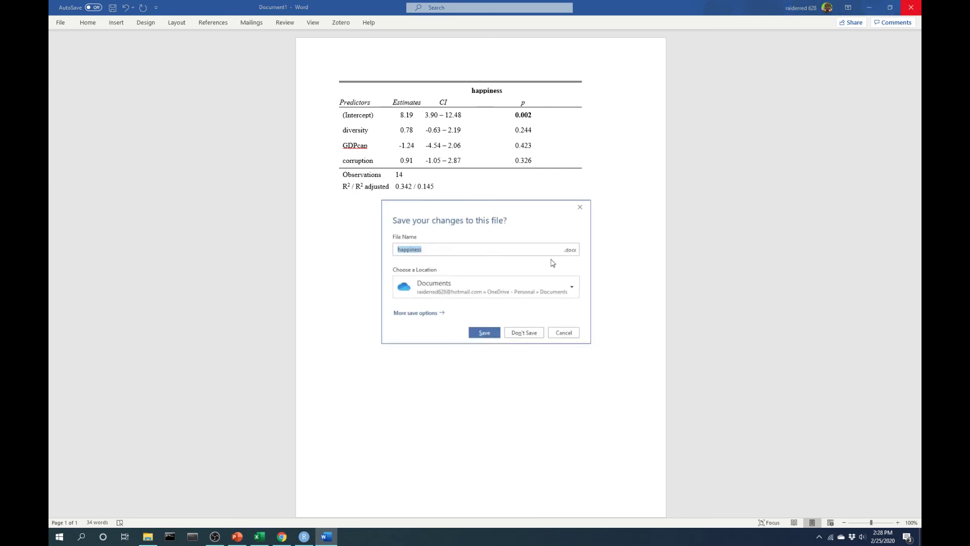
left_click(515, 336)
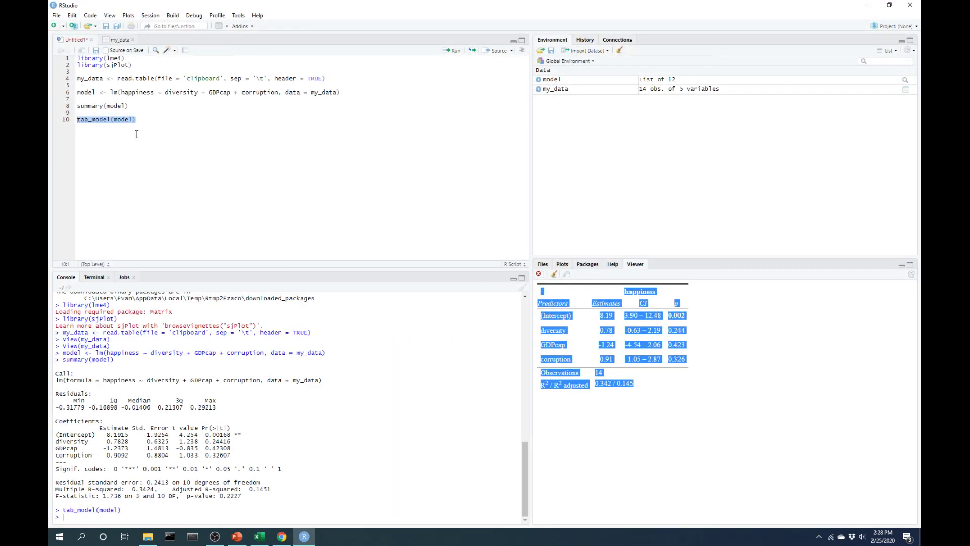
Add the argument title = 'Some title' to the tab_model call on line 10 and run the line.
left_click(134, 132)
left_click(130, 119)
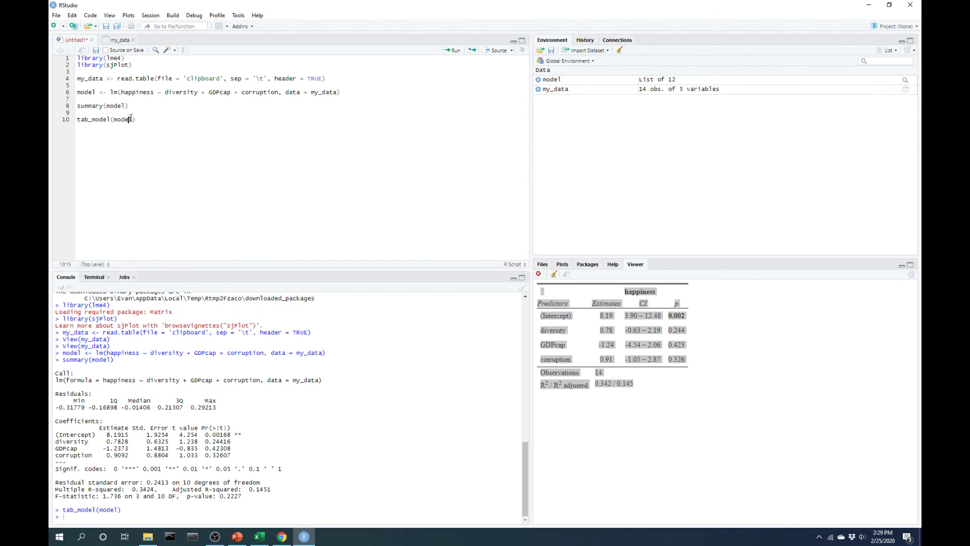
left_click(131, 120)
type(", title = ")
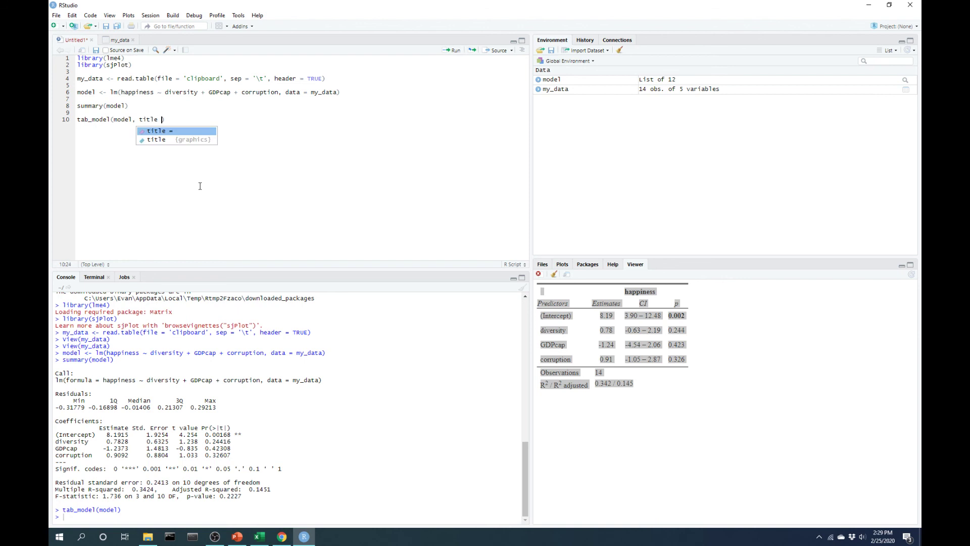
type("'Some")
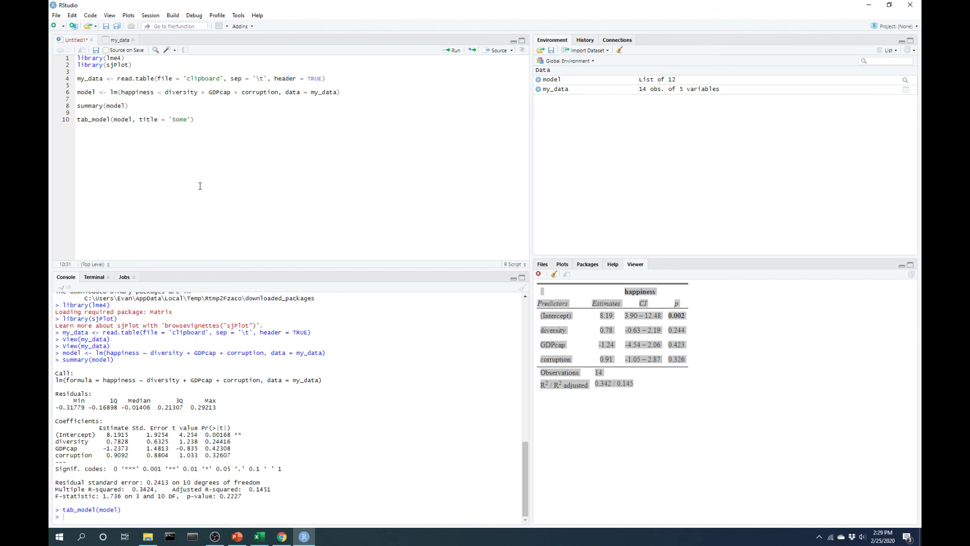
type(" title")
left_click_drag(225, 120, 73, 123)
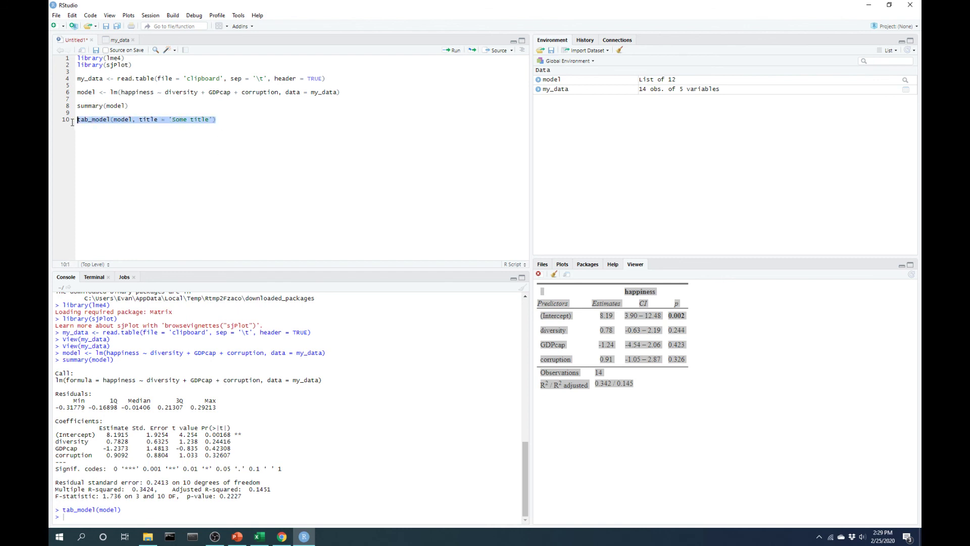
left_click(452, 50)
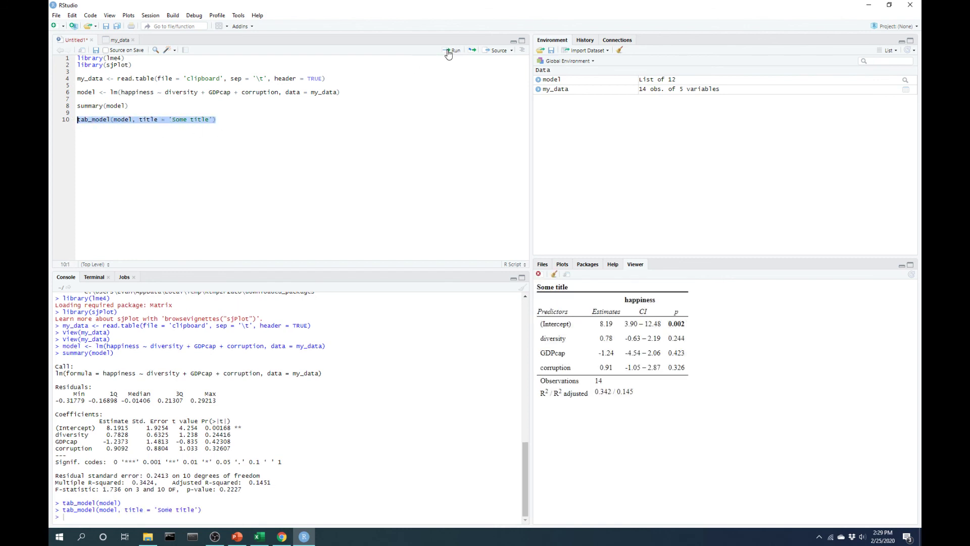
Check the title above the regenerated regression table against the title argument in the script.
left_click_drag(570, 289, 537, 290)
left_click(538, 289)
left_click(143, 123)
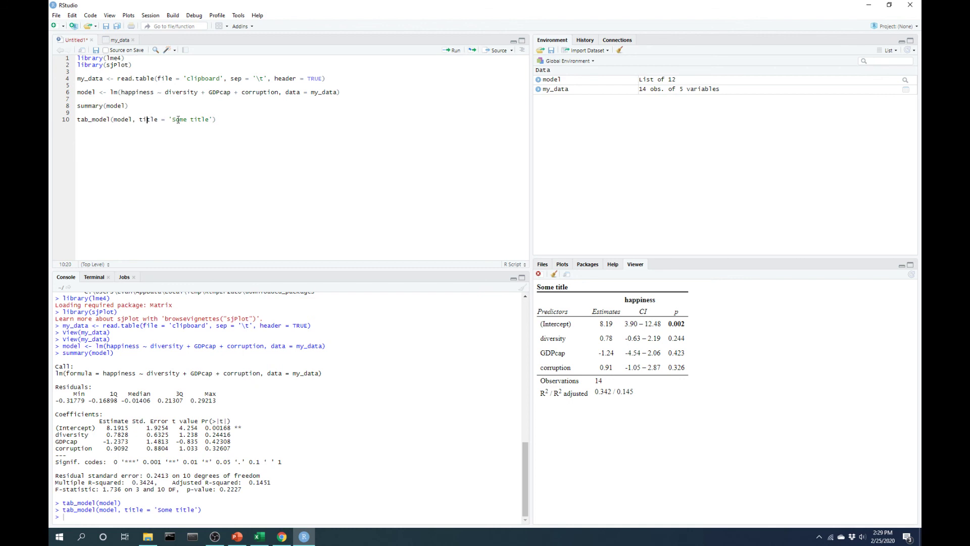
left_click(214, 121)
type(",")
left_click_drag(131, 120, 114, 121)
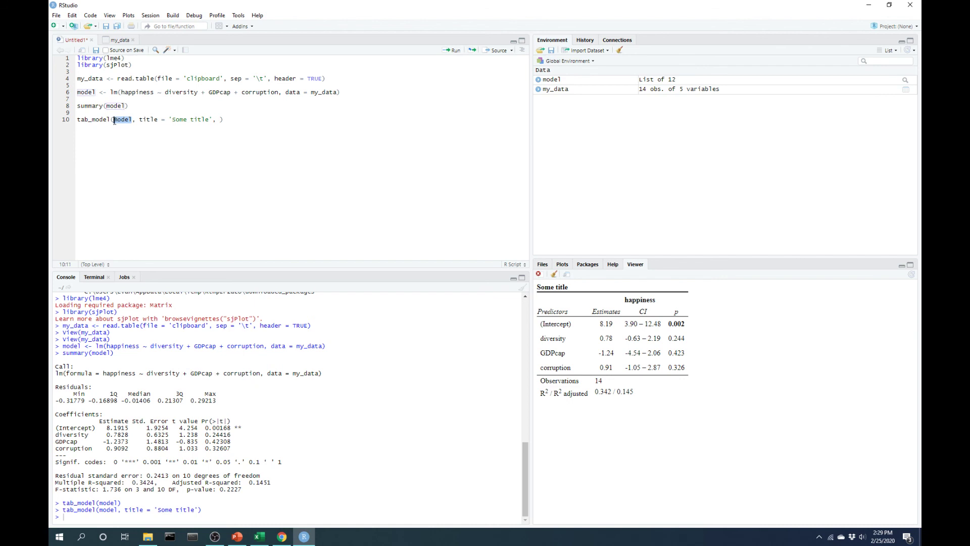
left_click_drag(212, 119, 135, 120)
left_click(218, 120)
key("BackSpace")
key("BackSpace")
key("End")
Switch to PowerPoint to review the slide listing the linear regression steps.
left_click(237, 536)
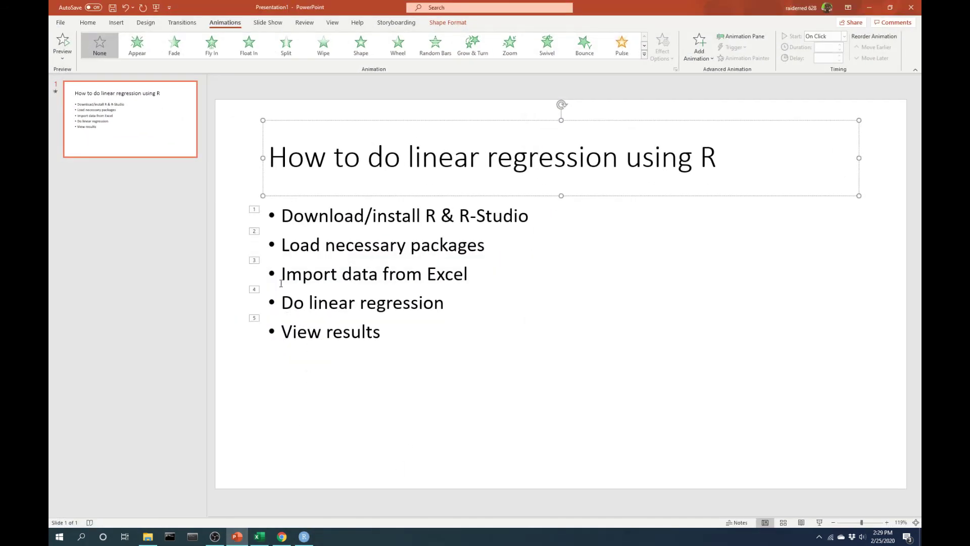